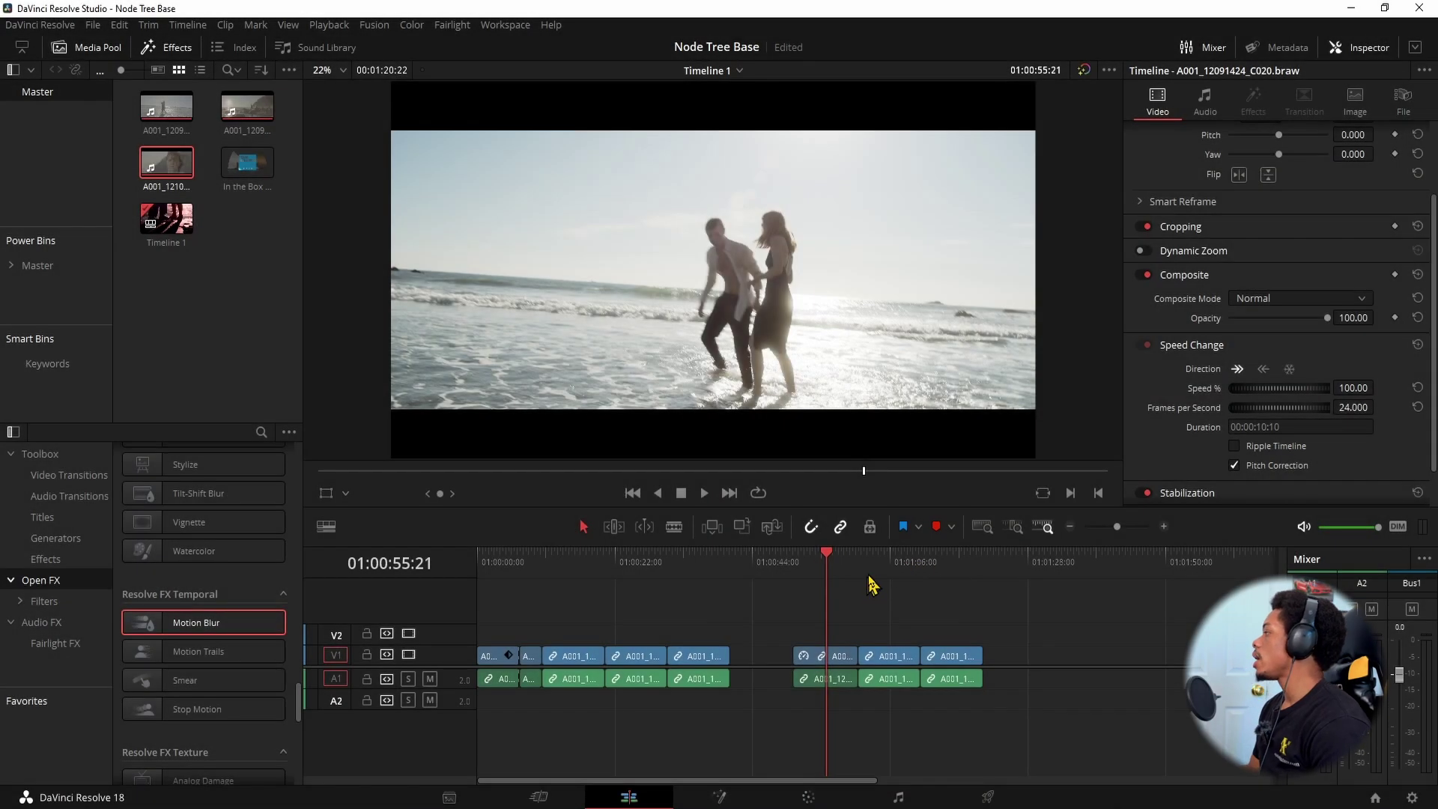
# Move to 01:01:05:00 on the couple-on-rocks clip and show its Stabilization settings instead of Speed Change.
pyautogui.moveTo(858, 581); pyautogui.dragTo(886, 579)
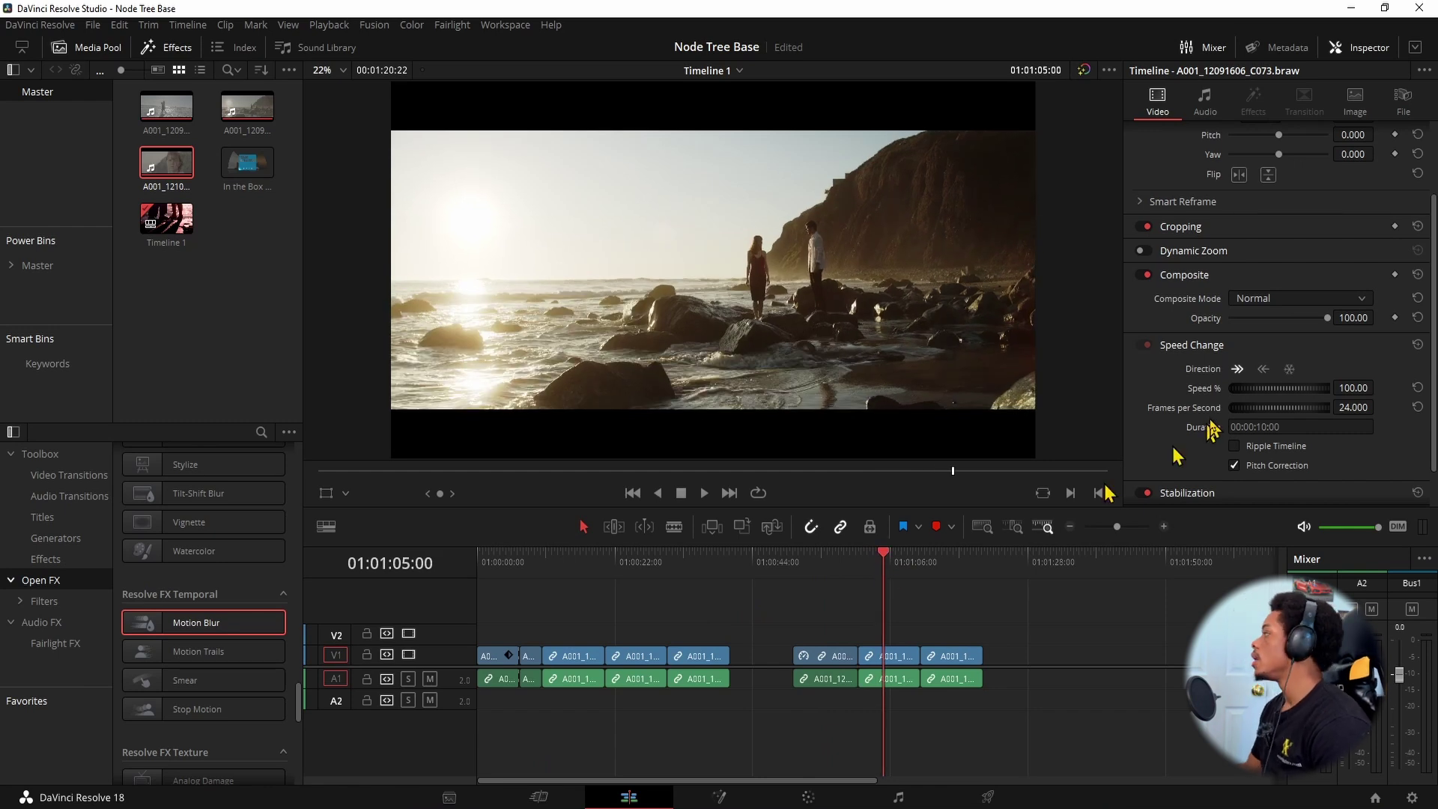
pyautogui.click(1261, 350)
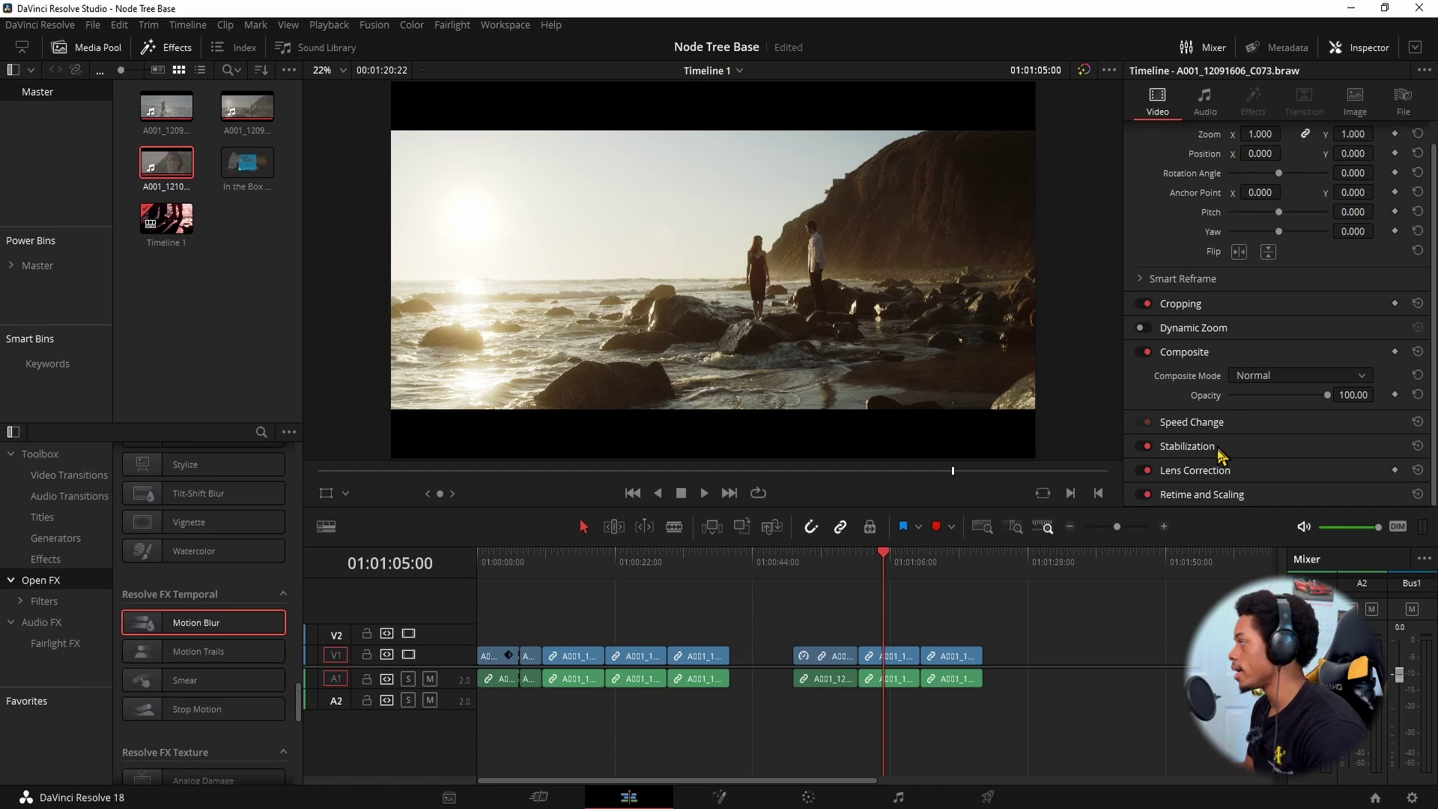
pyautogui.click(1187, 446)
# Review the Perspective, Similarity and Translation stabilization modes, then jump to the surf clip at 01:00:53:23.
pyautogui.scroll(-3, 1220, 374)
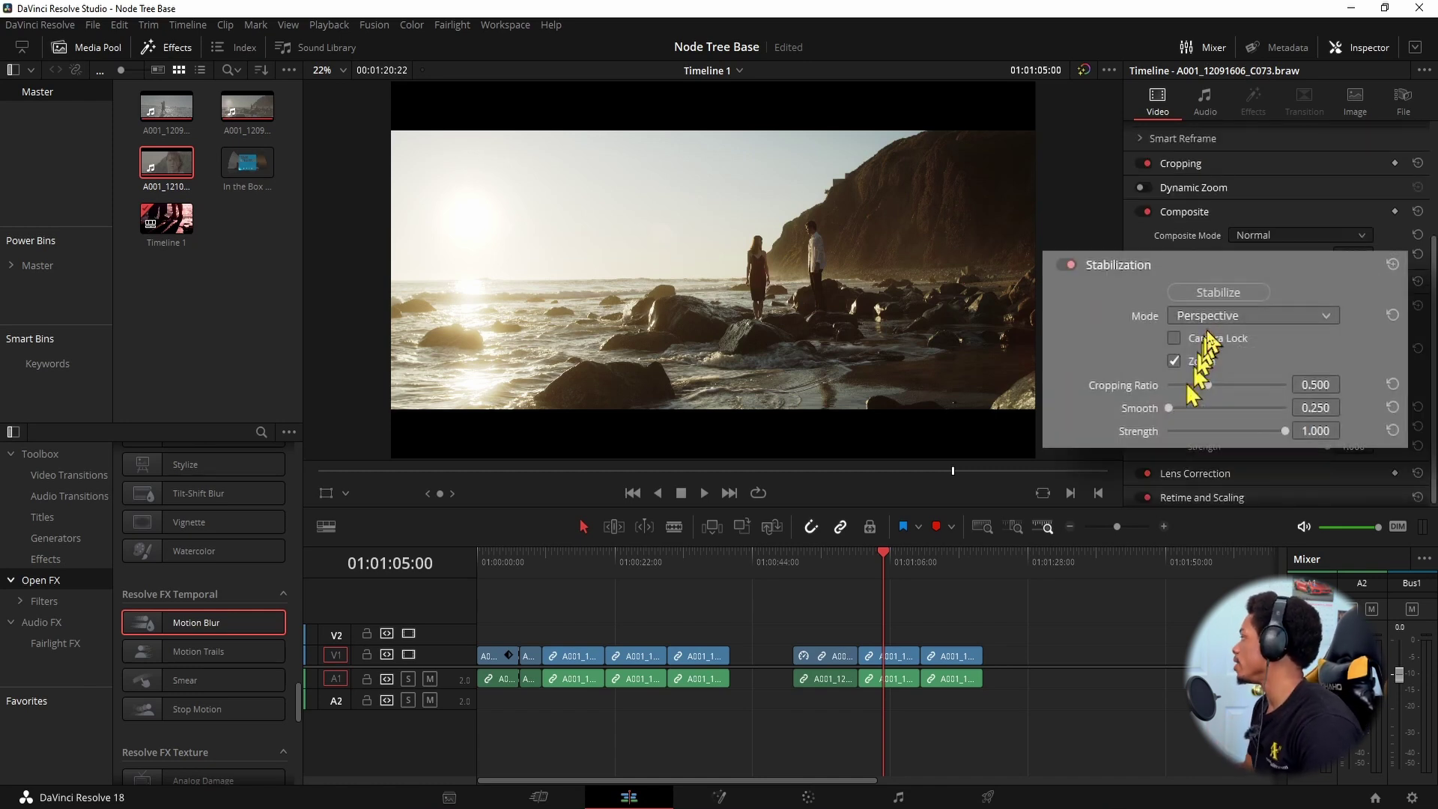
pyautogui.click(1258, 315)
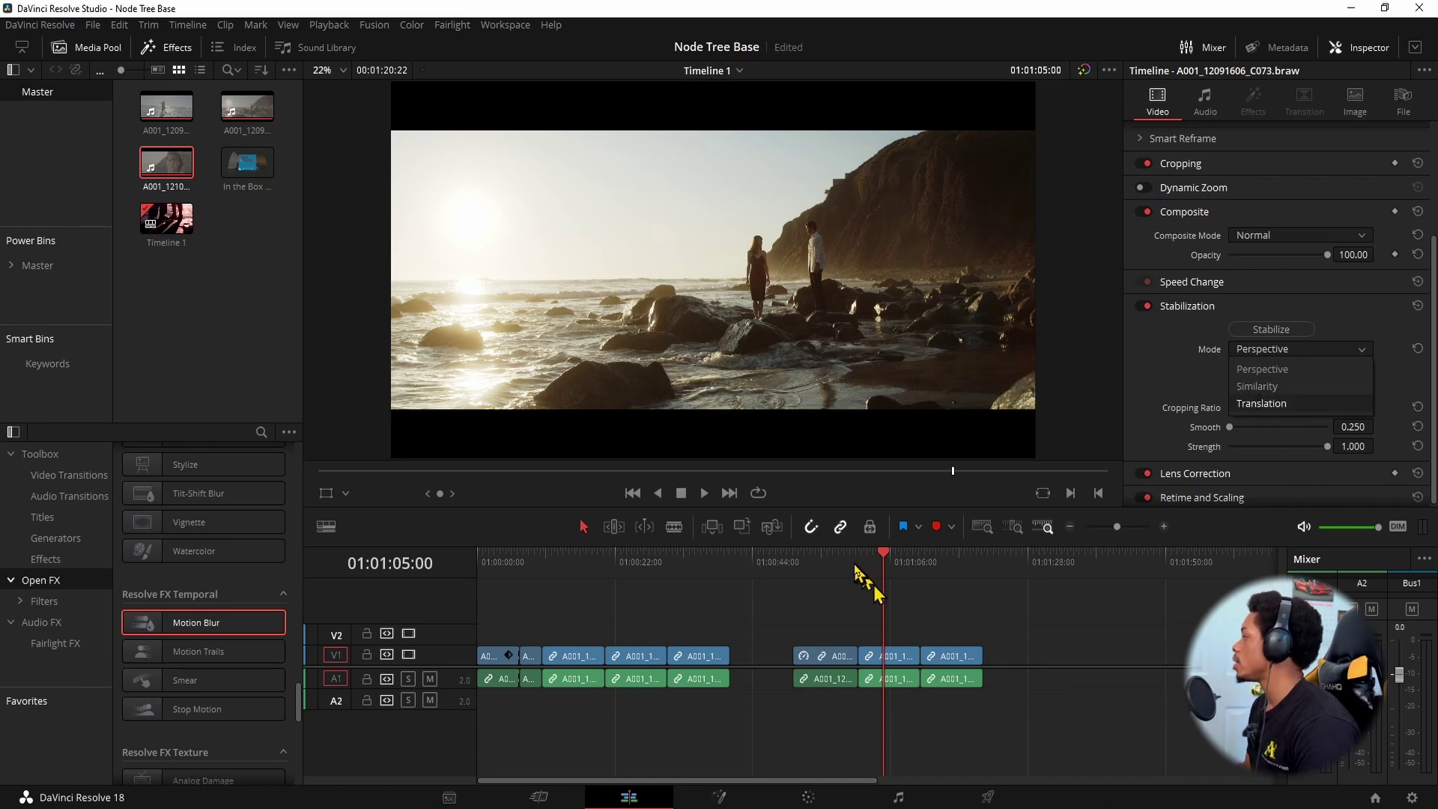
pyautogui.click(815, 564)
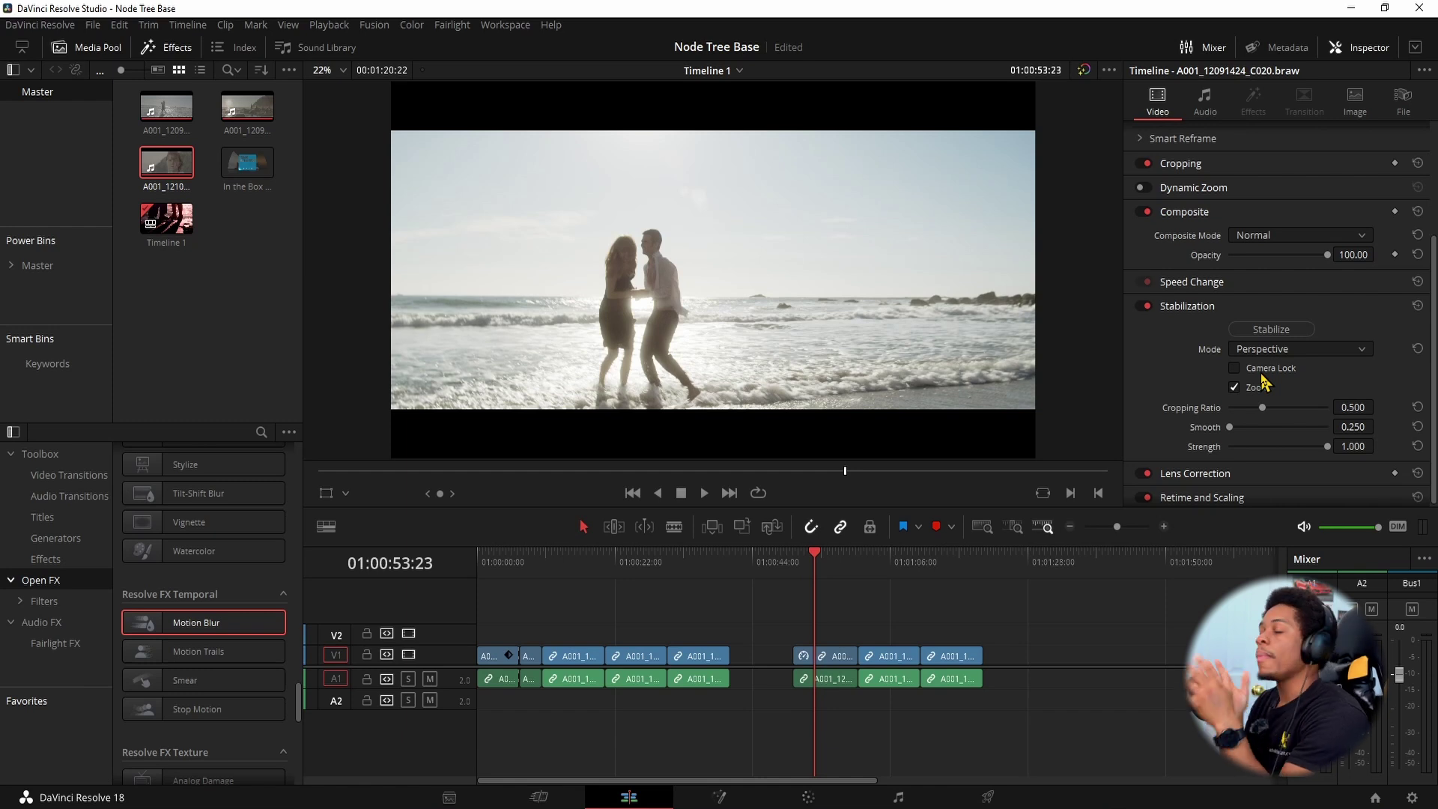
# Select the bare-feet clip at 01:00:50:12 and stabilize it in Perspective mode with Zoom, cropping 0.500.
pyautogui.click(792, 566)
pyautogui.scroll(2, 827, 638)
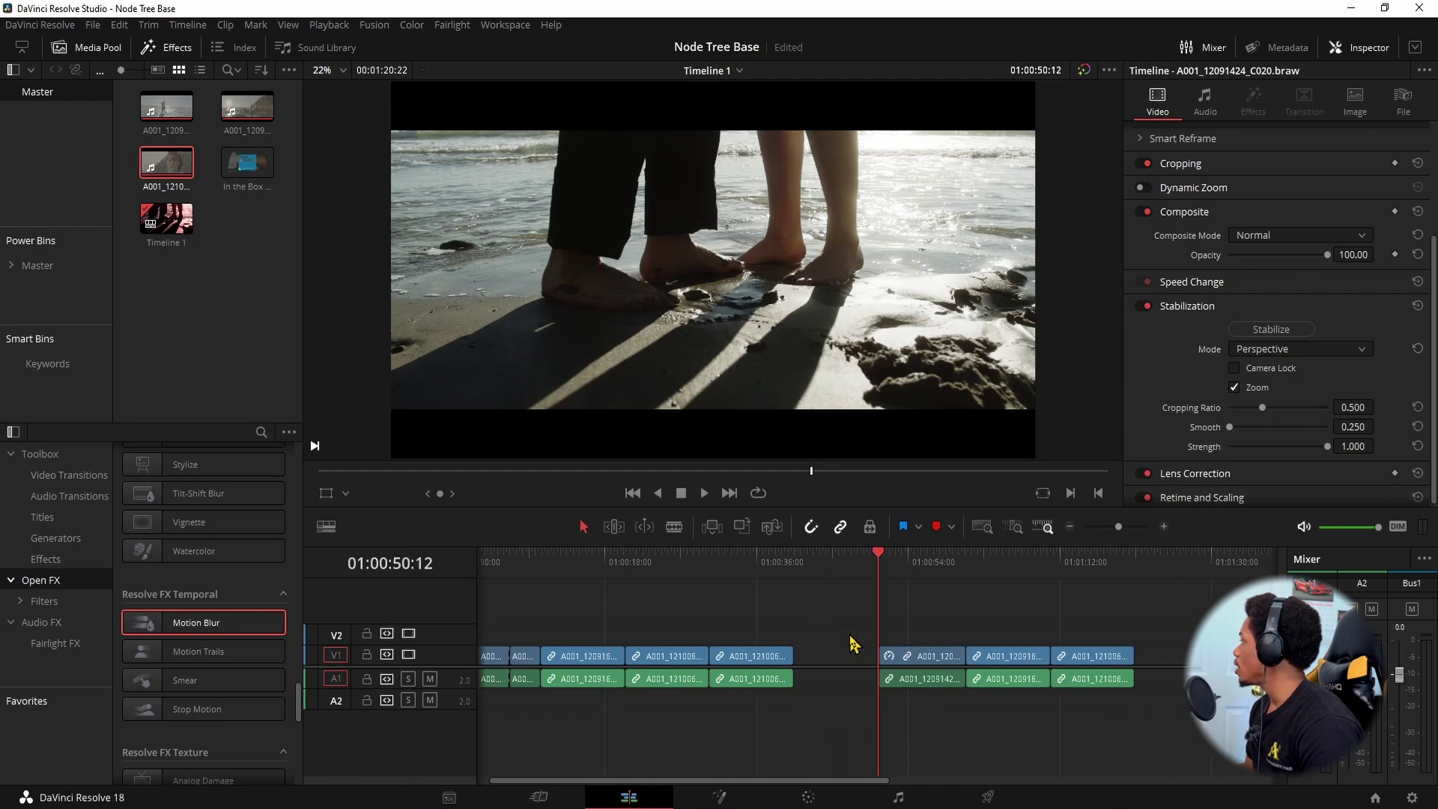
pyautogui.click(1213, 282)
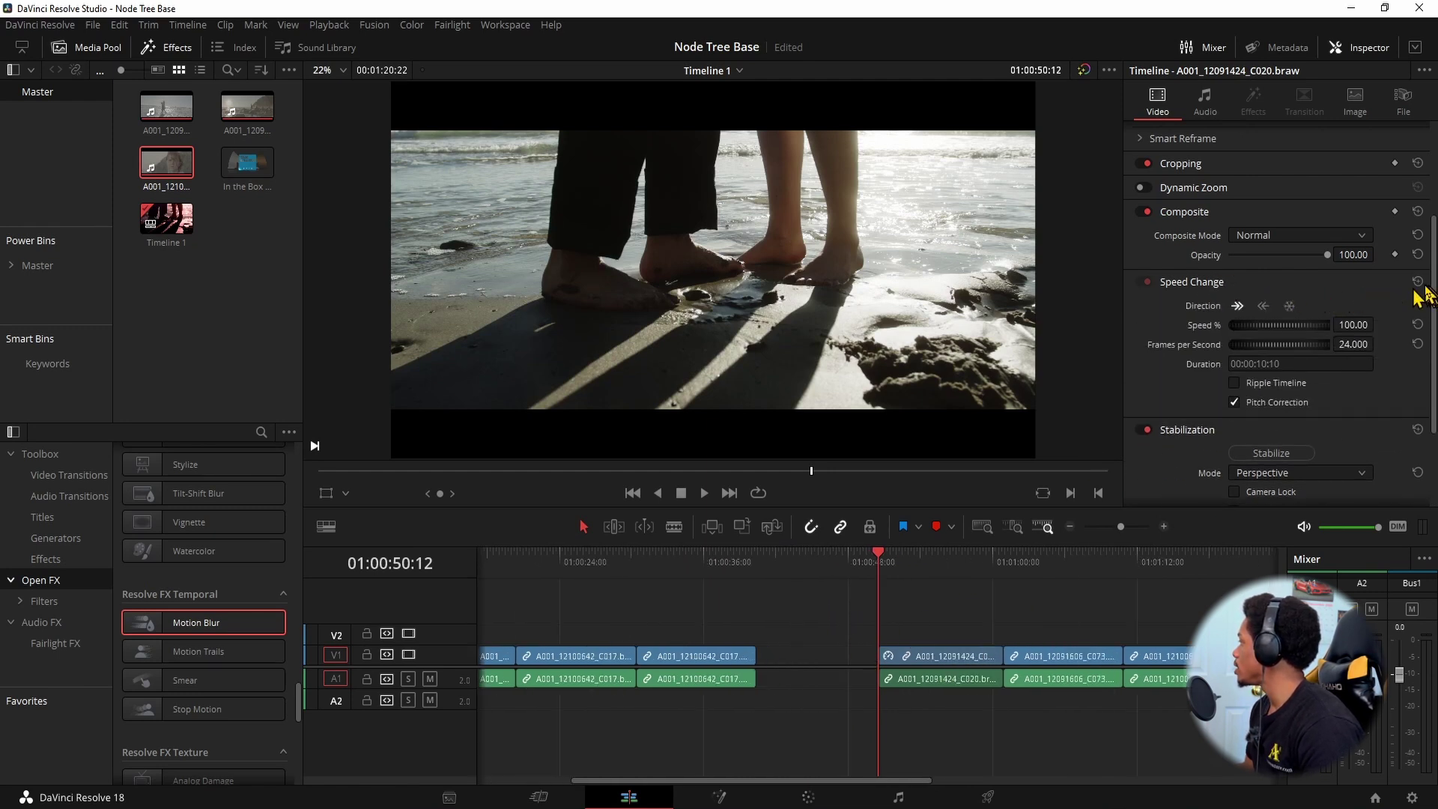
pyautogui.scroll(-4, 937, 596)
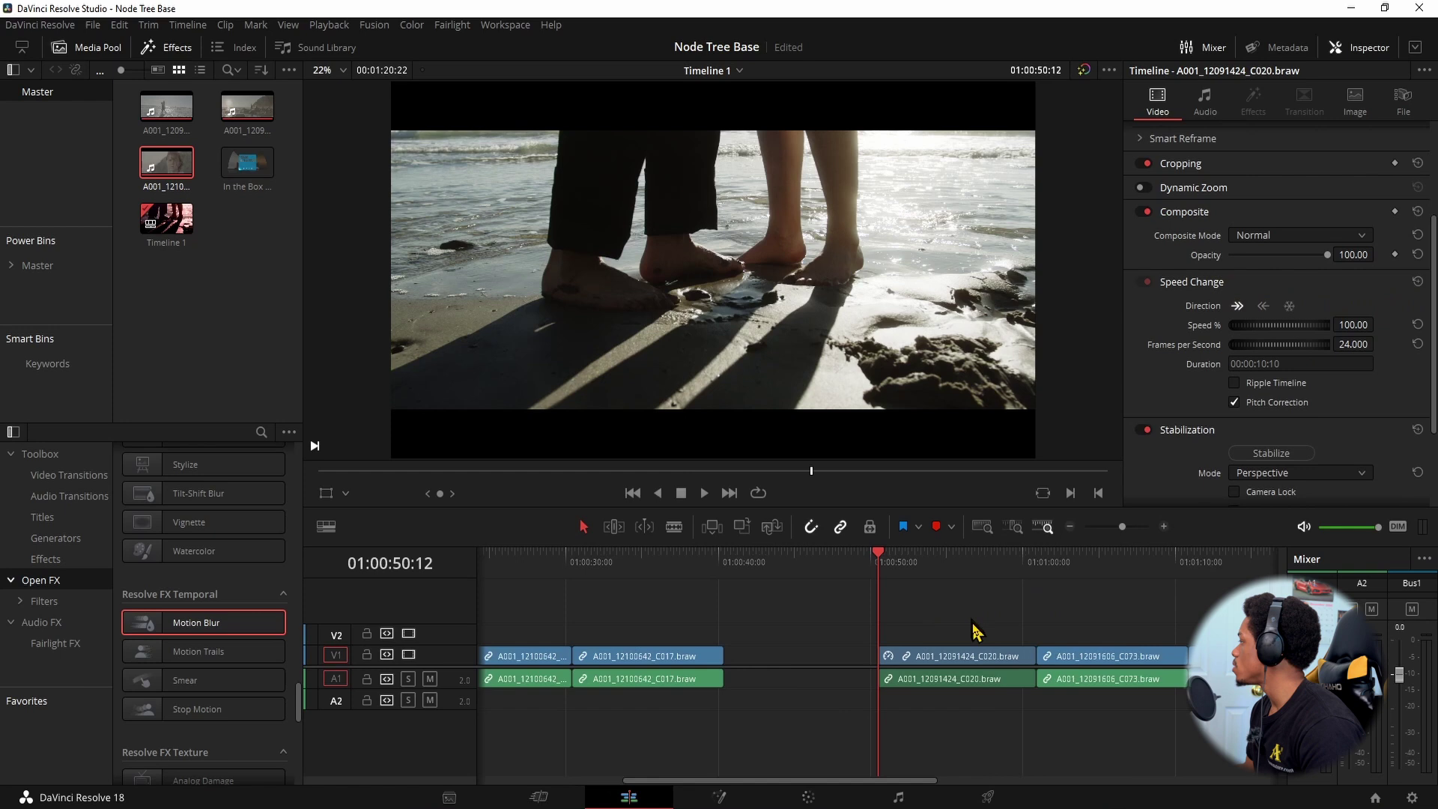
pyautogui.click(914, 676)
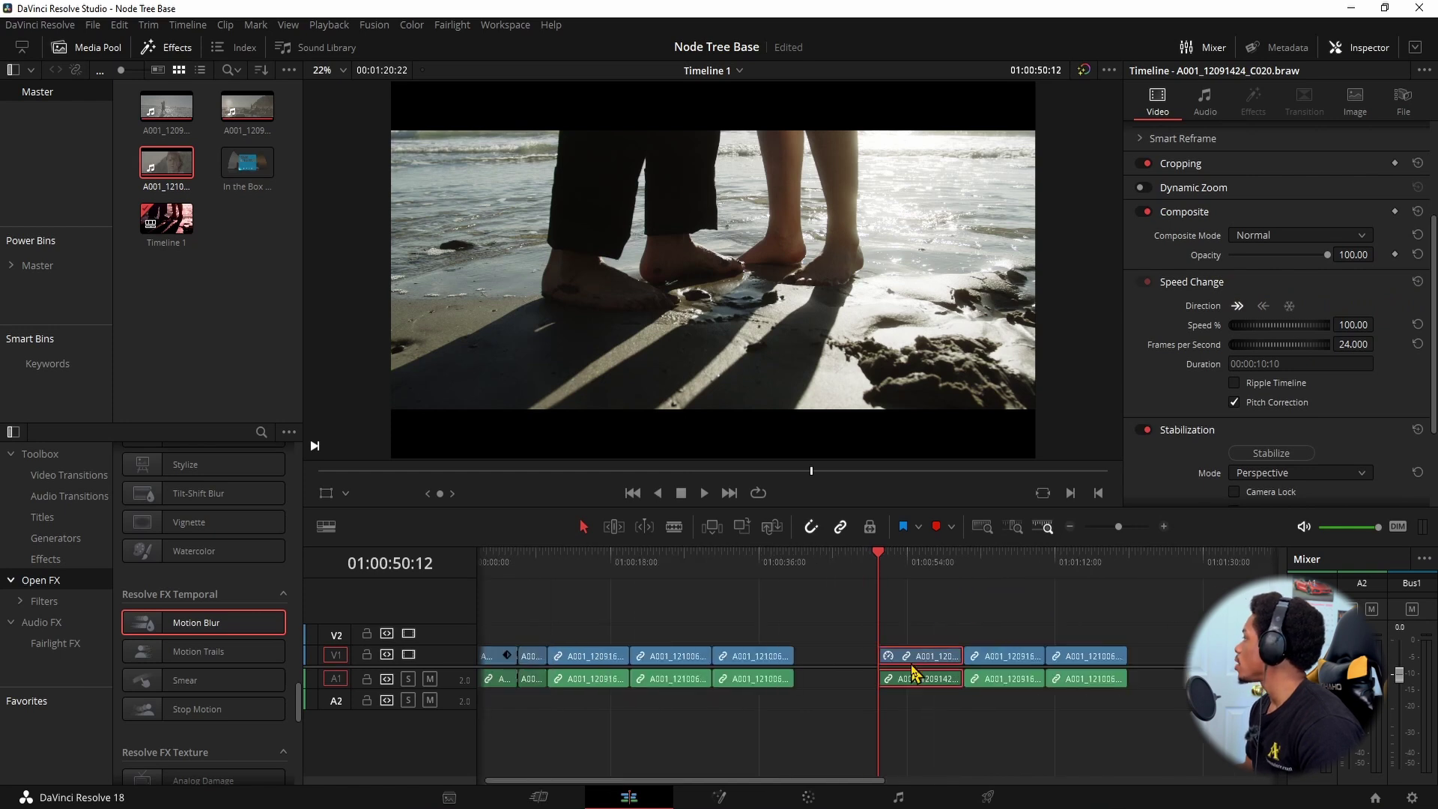
pyautogui.click(1228, 434)
pyautogui.click(1230, 446)
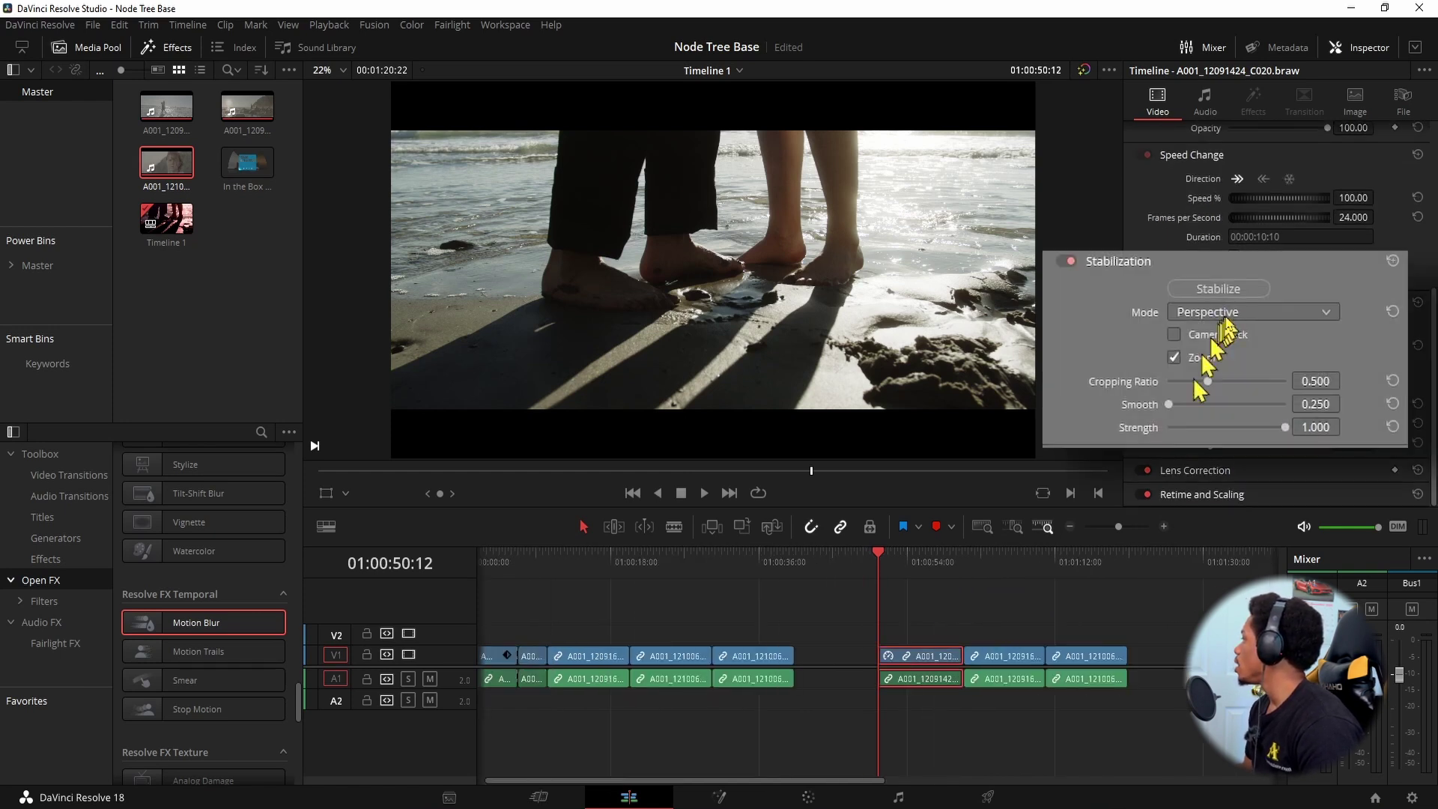
pyautogui.click(1217, 288)
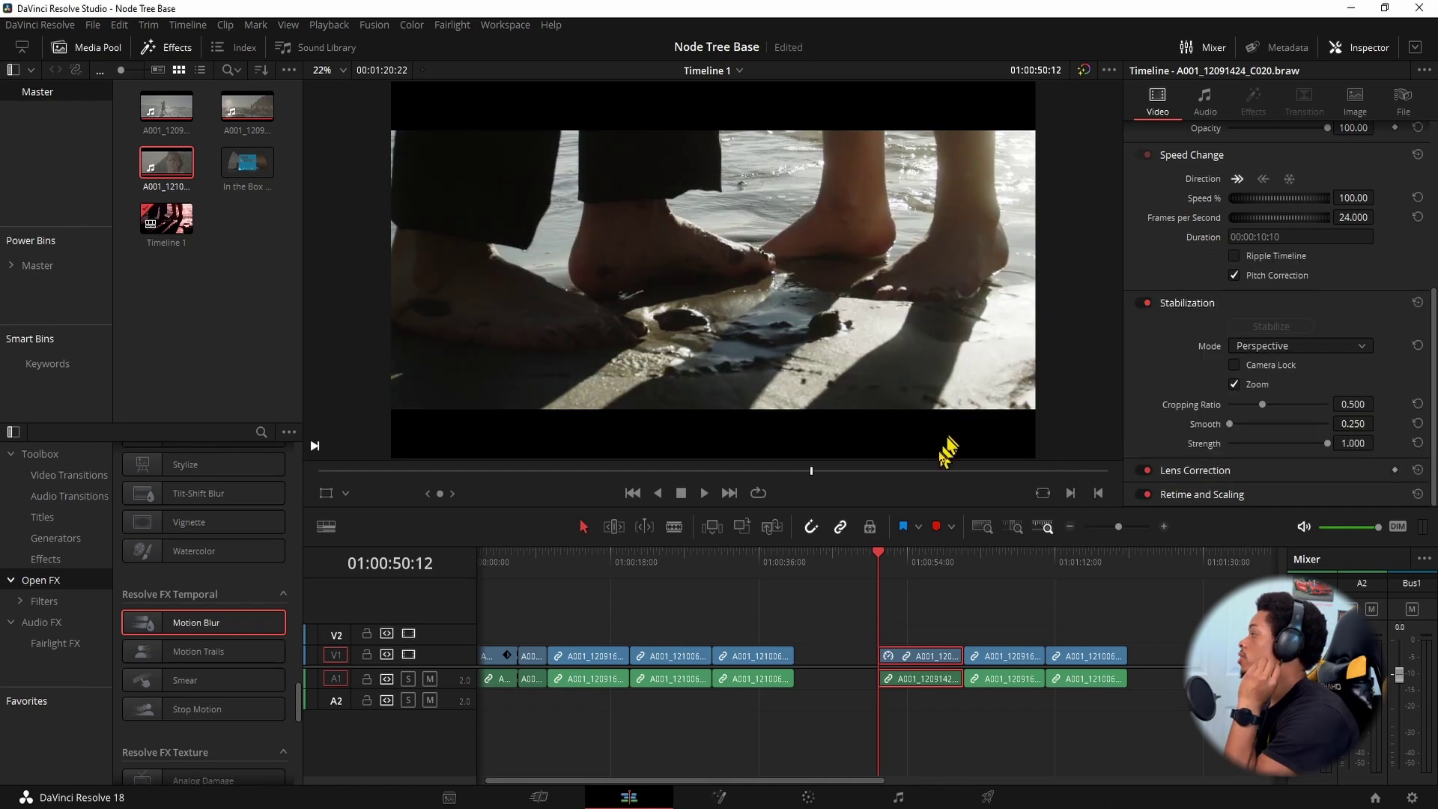
pyautogui.click(1147, 303)
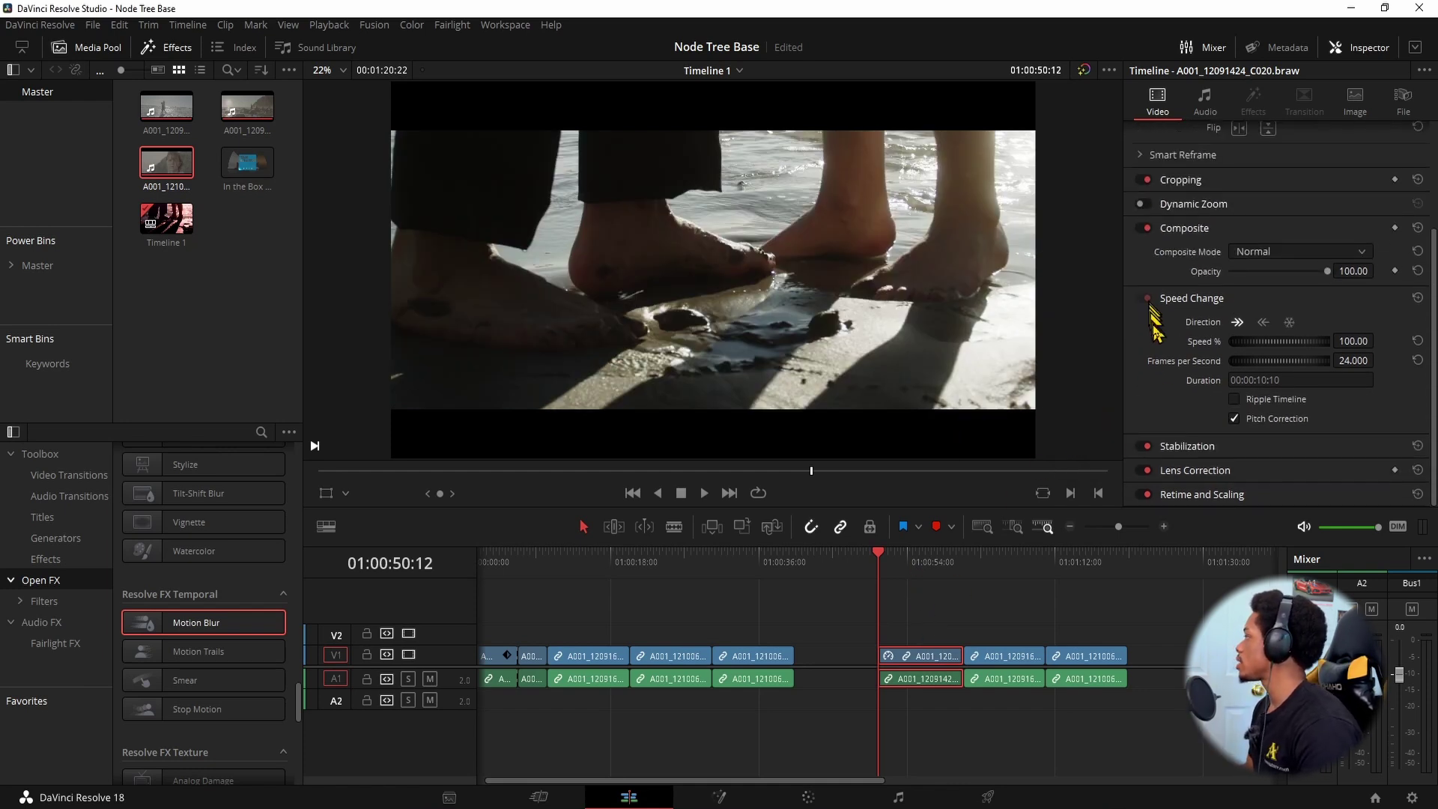
pyautogui.click(1161, 447)
pyautogui.click(1162, 298)
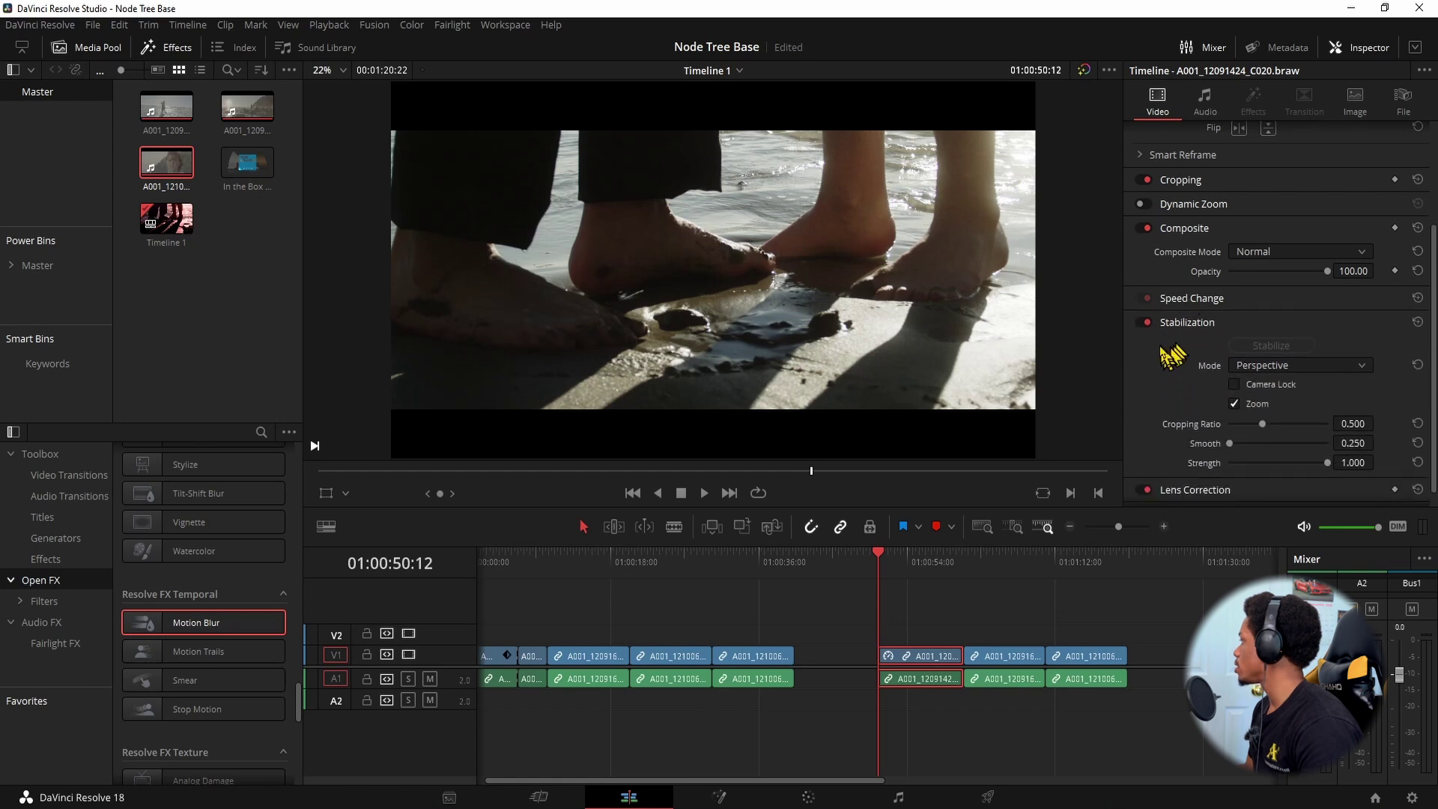
pyautogui.click(1141, 323)
pyautogui.click(1142, 323)
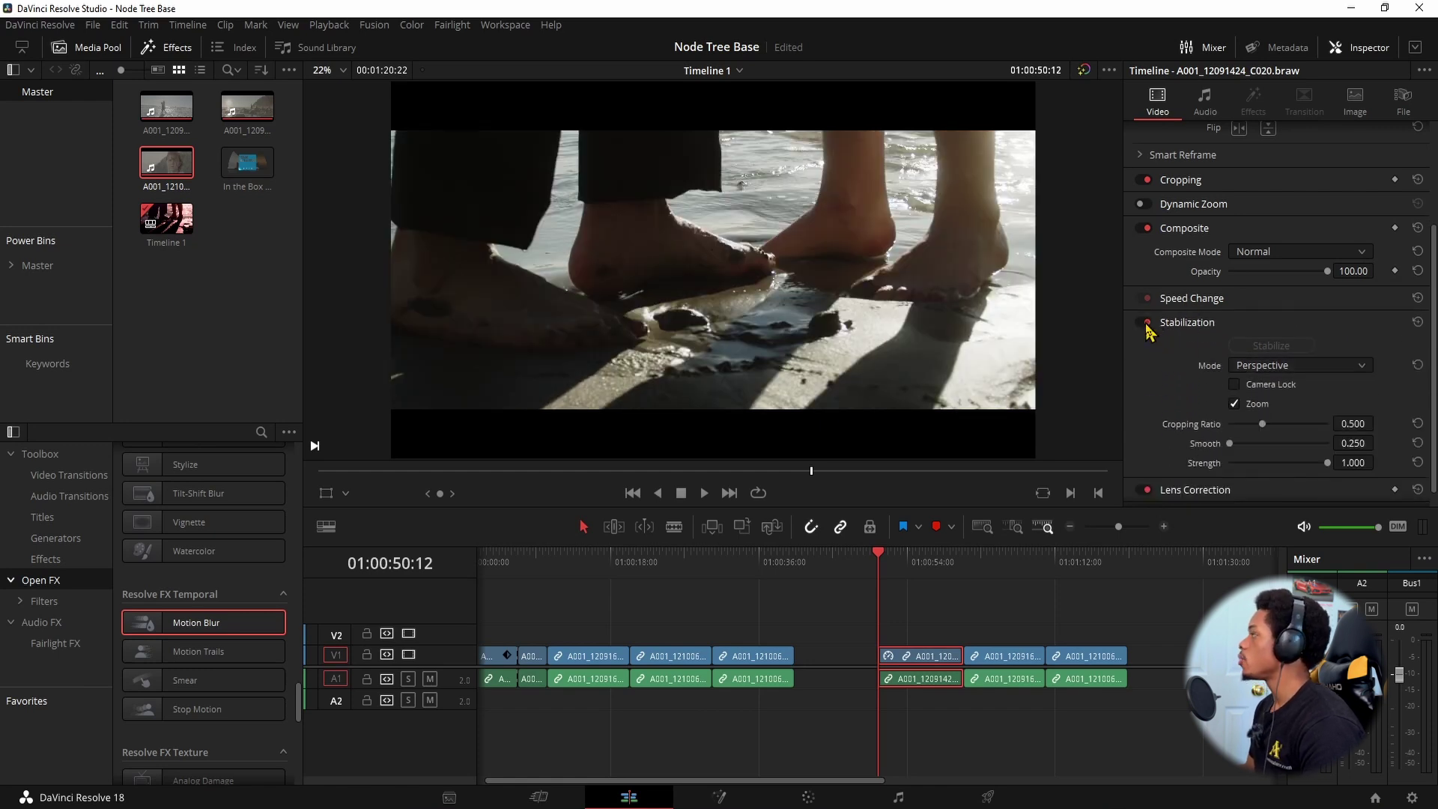
pyautogui.click(1142, 323)
pyautogui.click(1141, 323)
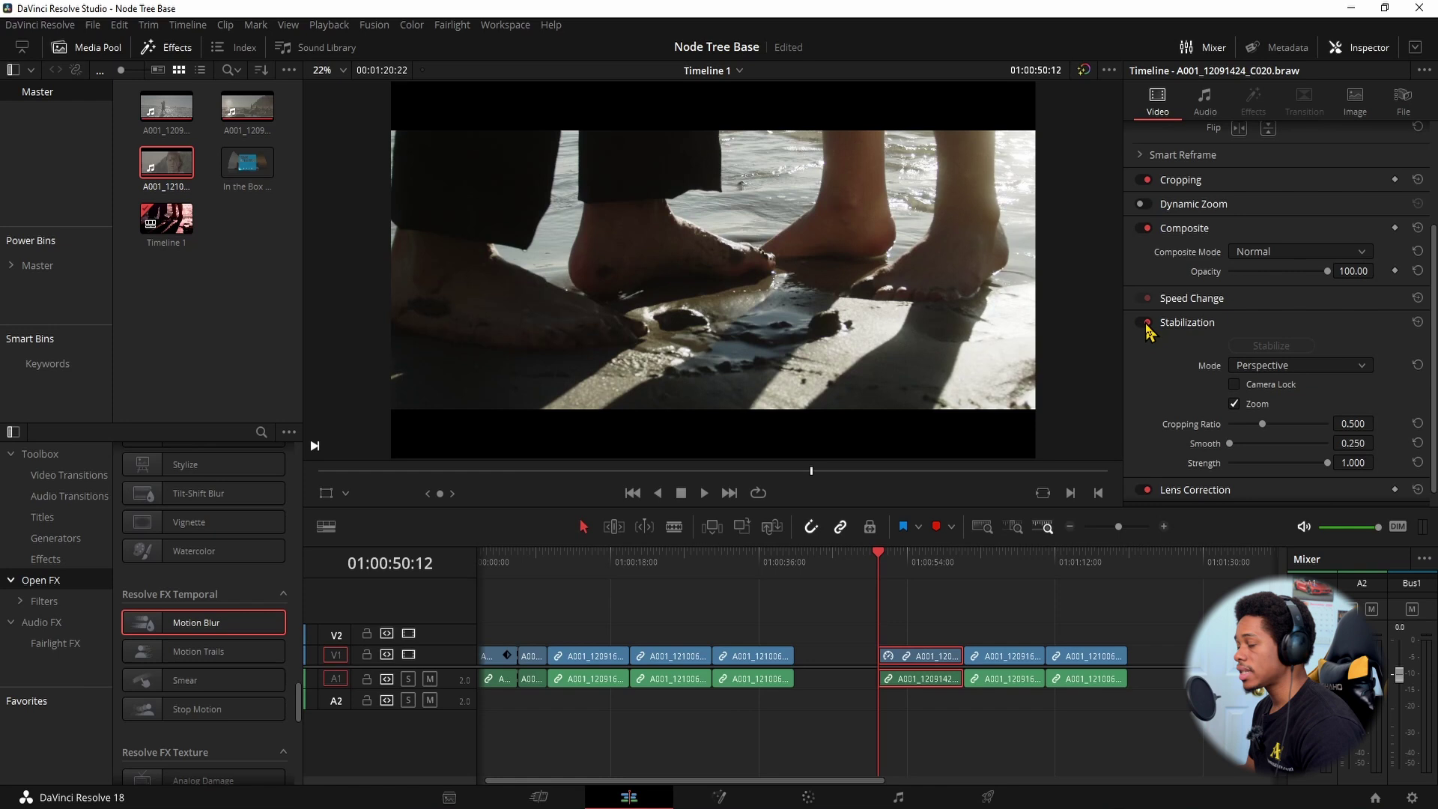
pyautogui.click(1141, 323)
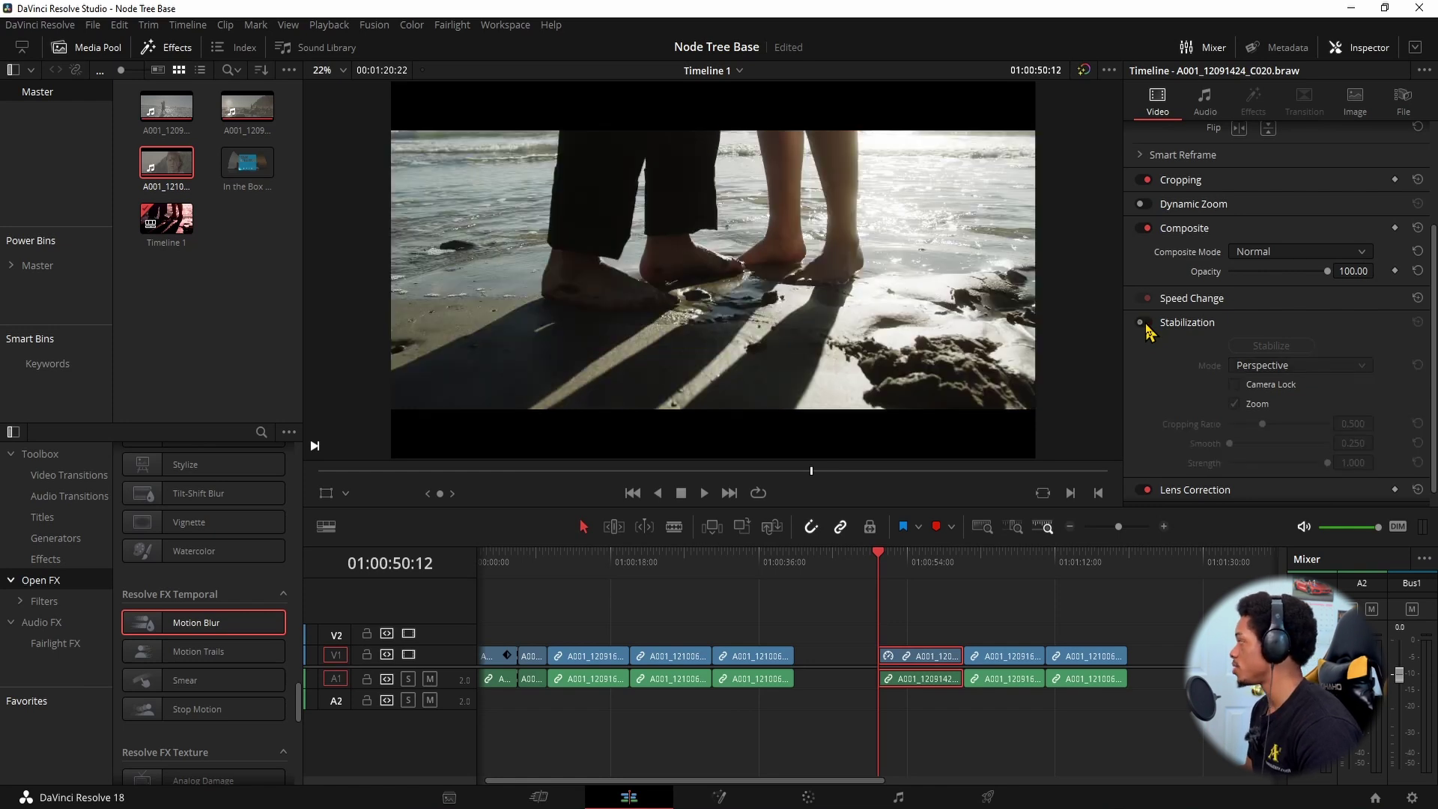
pyautogui.click(1142, 323)
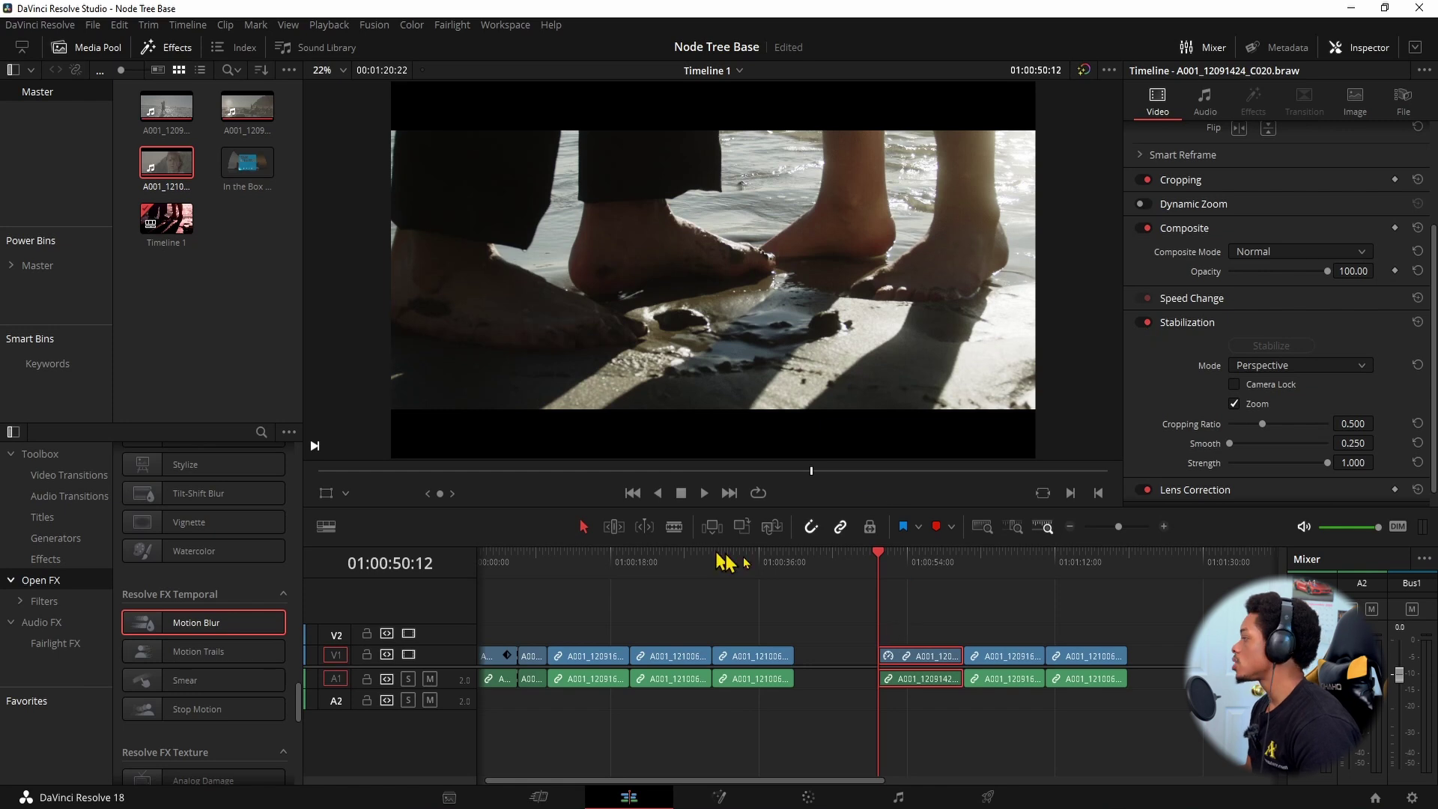
# Play back the stabilized clip from its start at 01:00:50:12.
pyautogui.press('space')
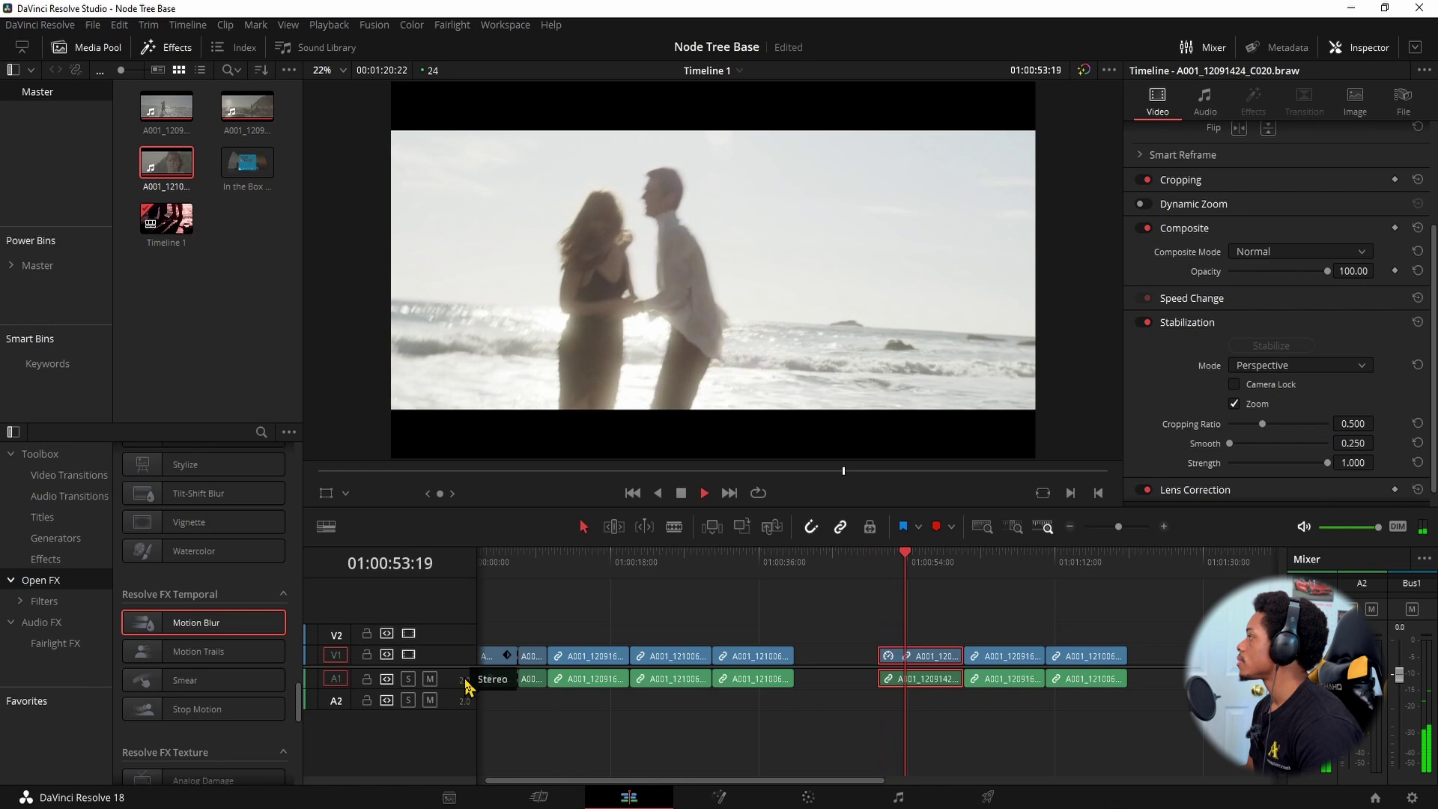
pyautogui.press('space')
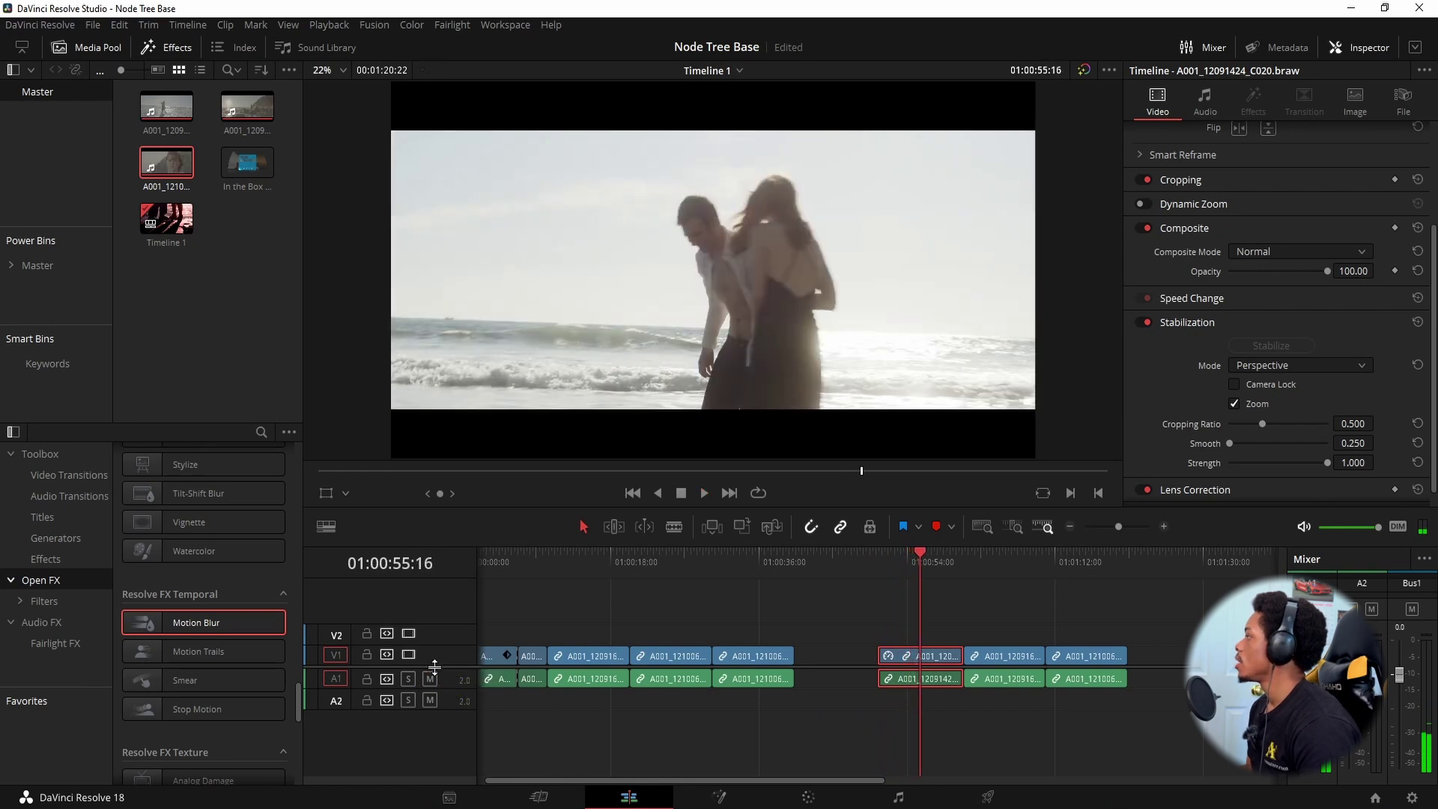
pyautogui.click(885, 569)
pyautogui.press('space')
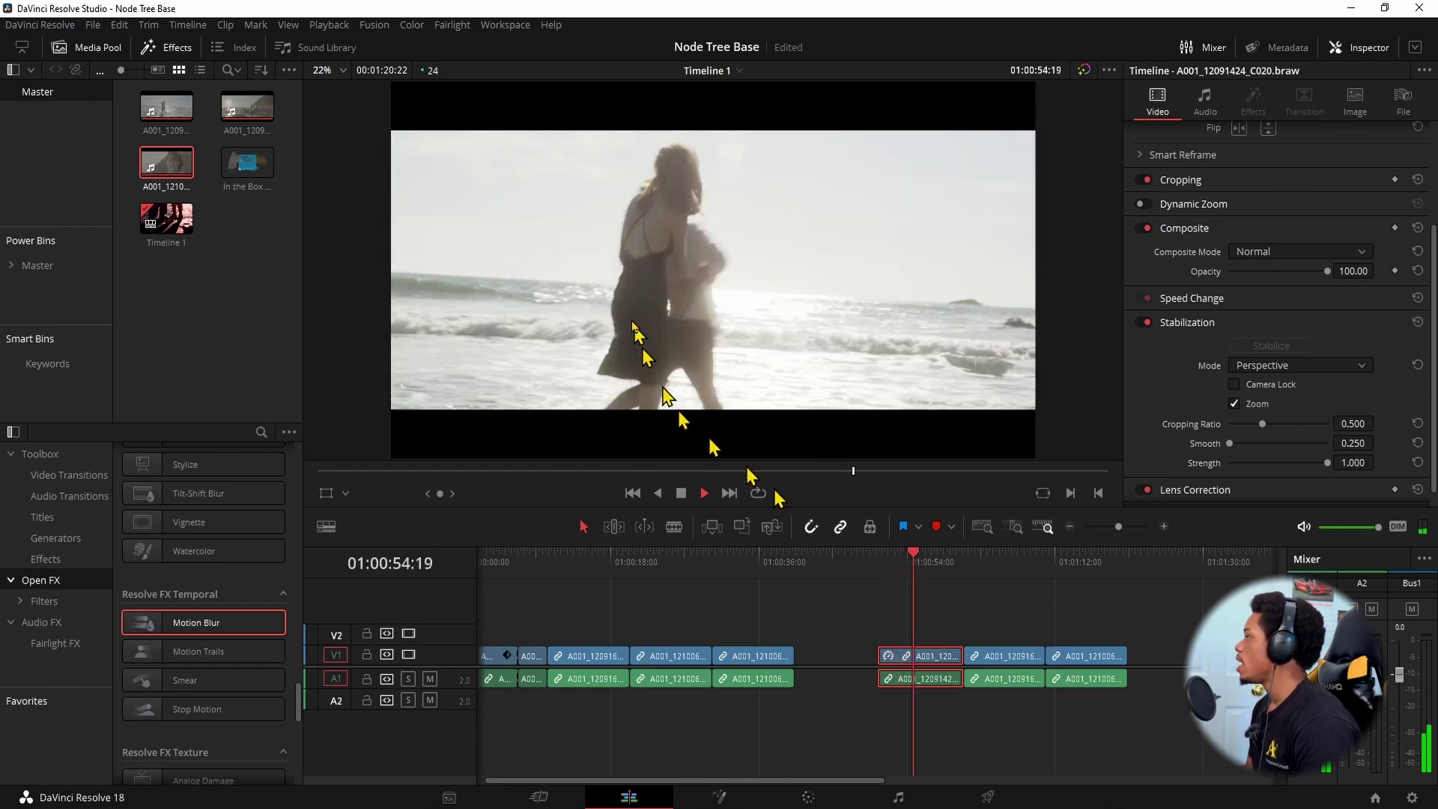
pyautogui.press('space')
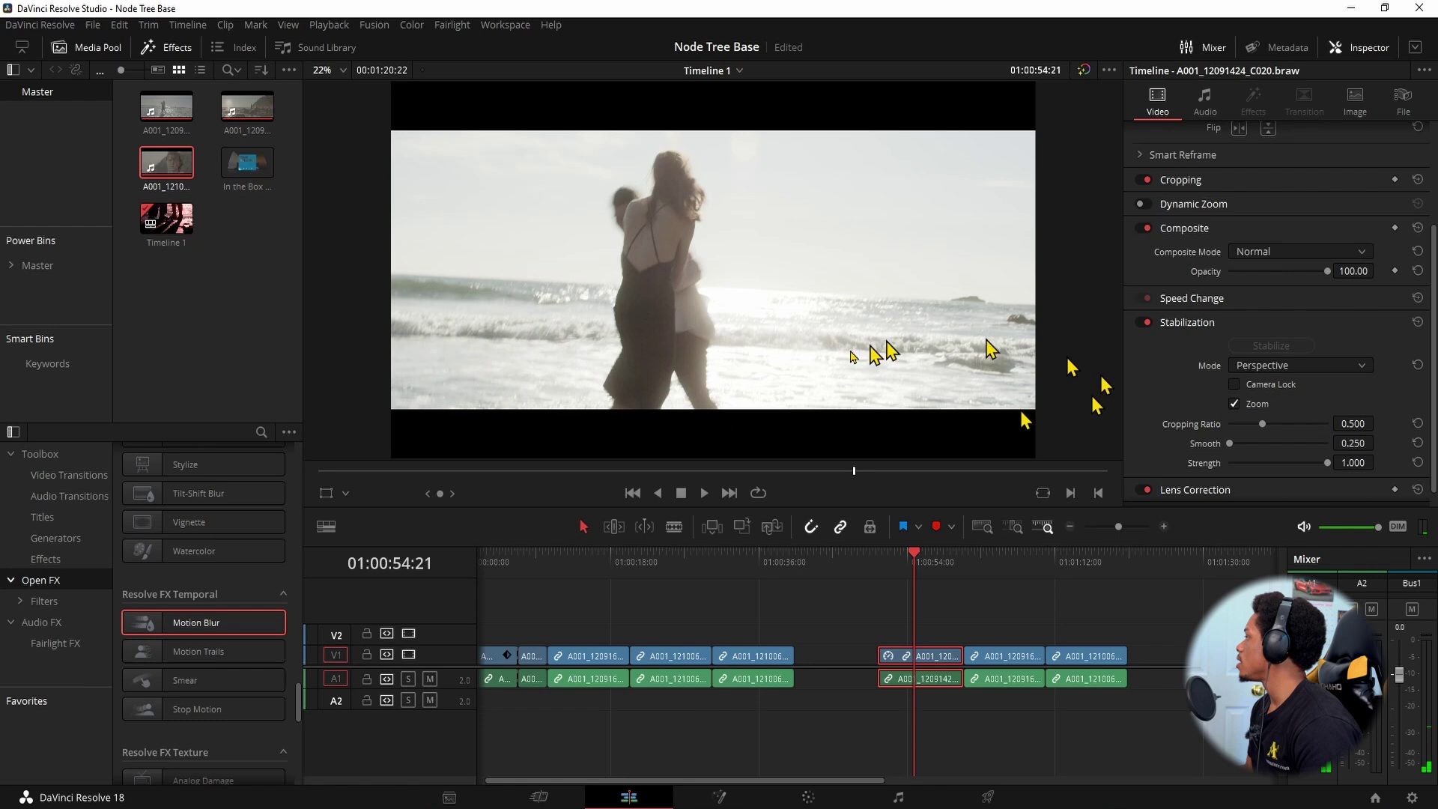
# Mute audio track A1 and replay the clip silently from 01:00:55:06.
pyautogui.click(429, 678)
pyautogui.moveTo(773, 469); pyautogui.dragTo(885, 479)
pyautogui.press('space')
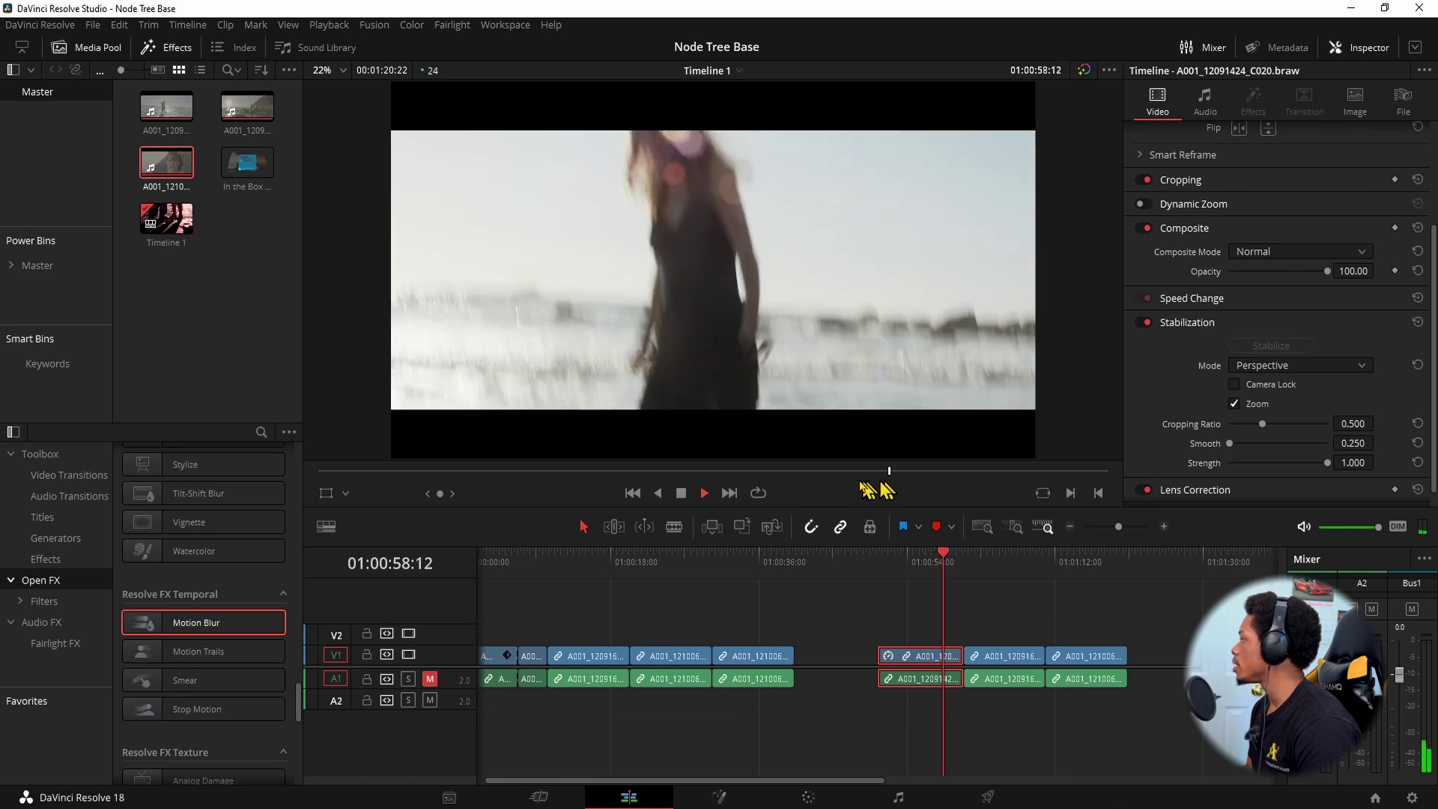
pyautogui.click(858, 472)
pyautogui.press('space')
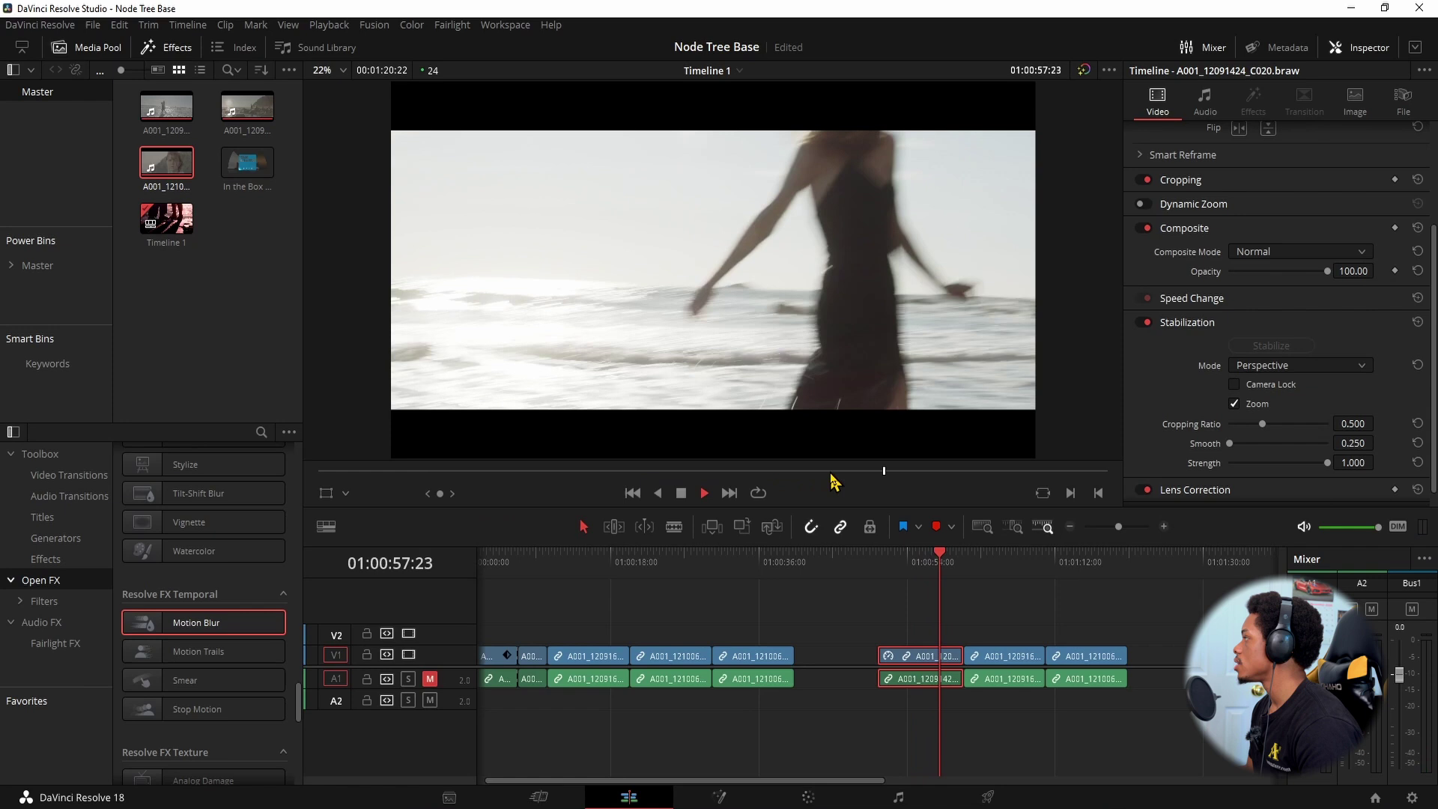
pyautogui.press('space')
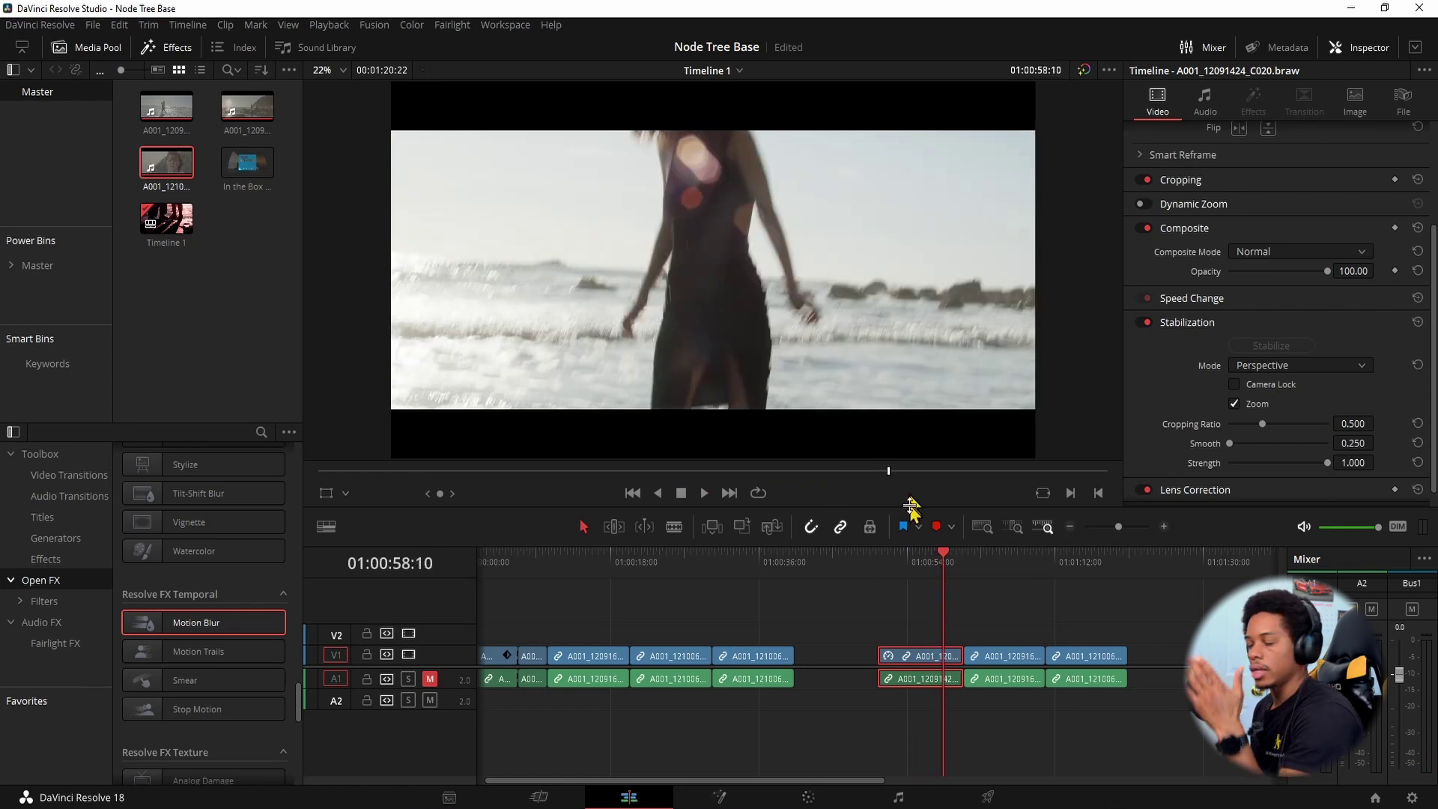
# Re-stabilize the surf clip with Smooth 0.439 and Strength lowered to 0.221.
pyautogui.moveTo(908, 599)
pyautogui.mouseDown()
pyautogui.moveTo(878, 571)
pyautogui.moveTo(895, 587)
pyautogui.mouseUp()
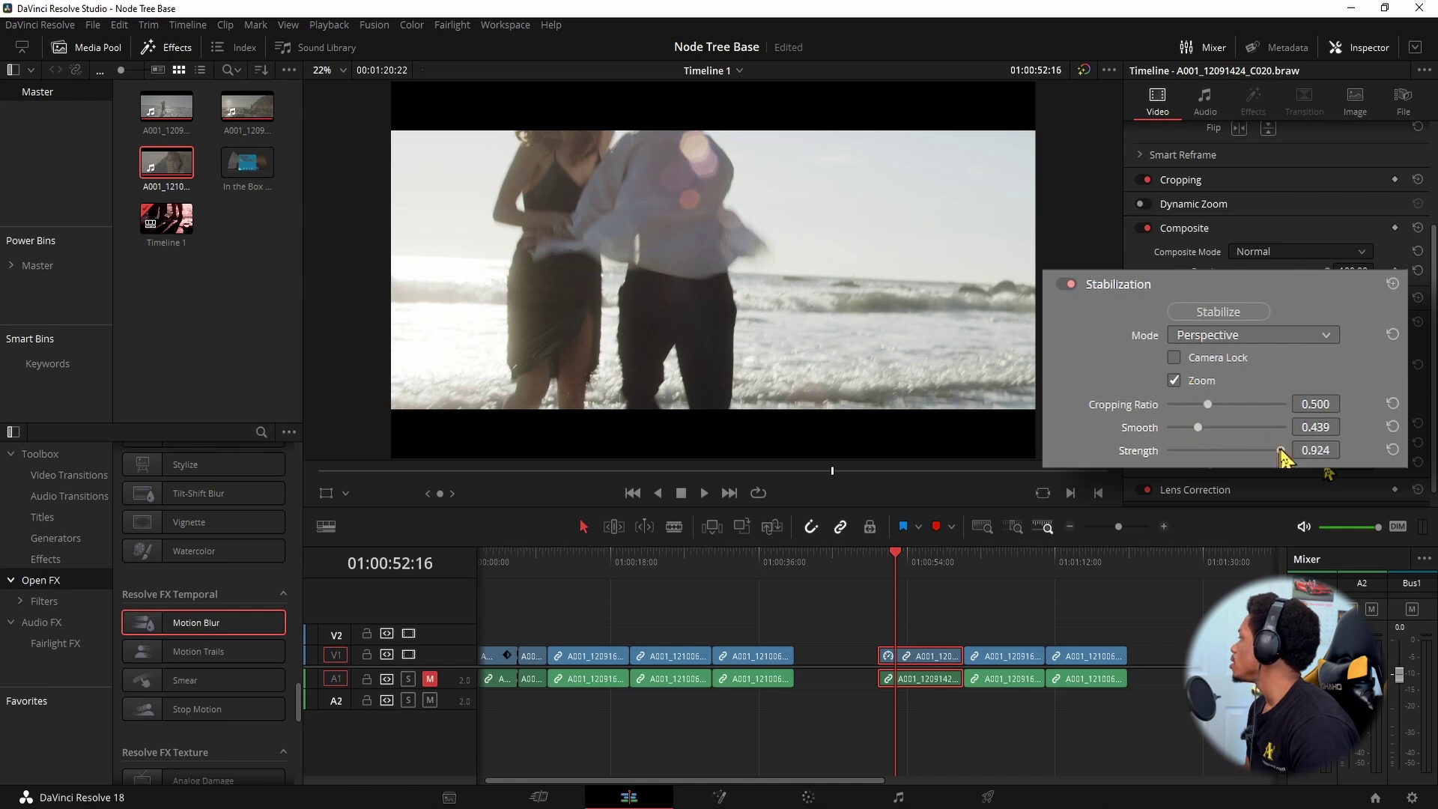
pyautogui.moveTo(1279, 450); pyautogui.dragTo(1247, 450)
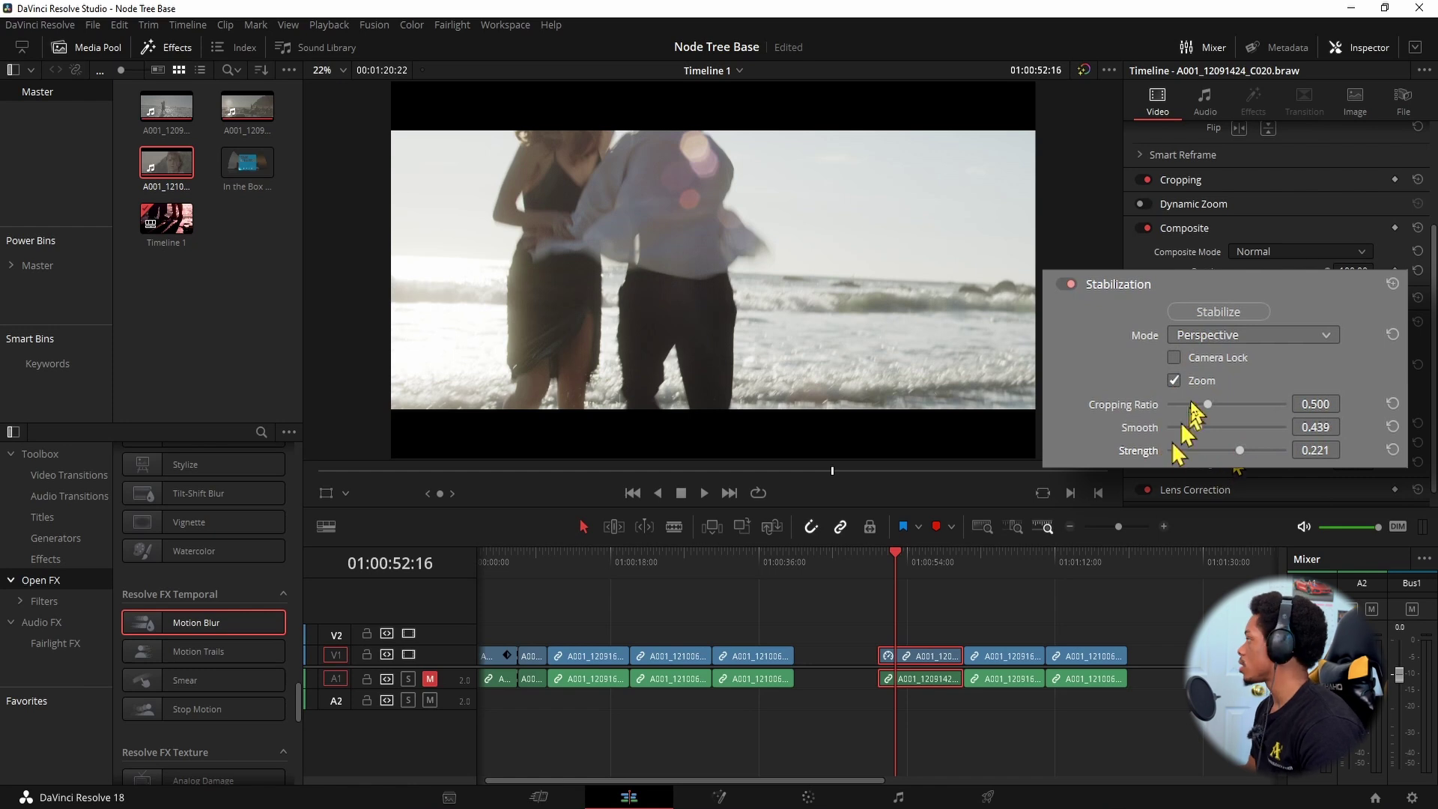
pyautogui.click(1271, 346)
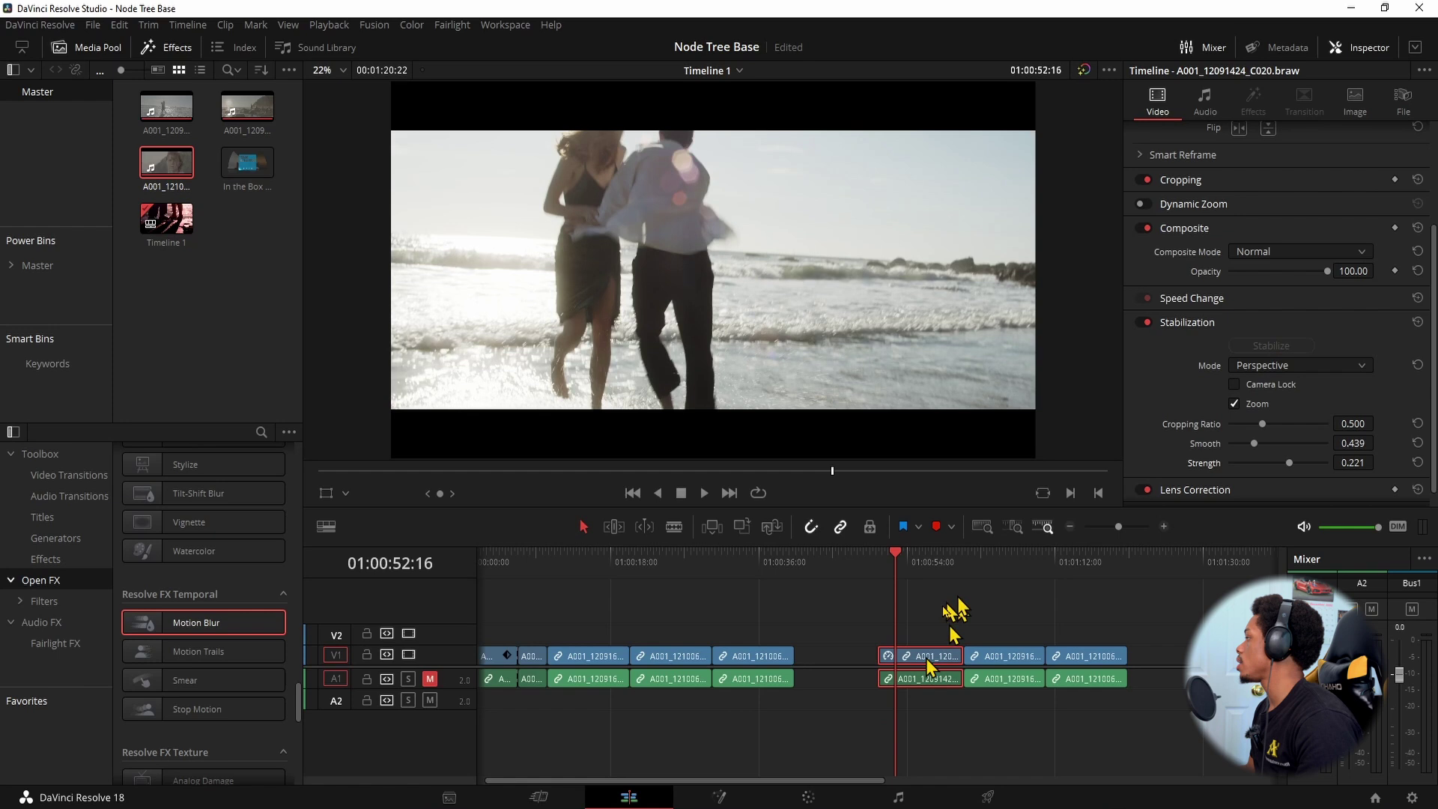
# Play the clip from its start to review the gentler stabilization.
pyautogui.click(878, 569)
pyautogui.press('space')
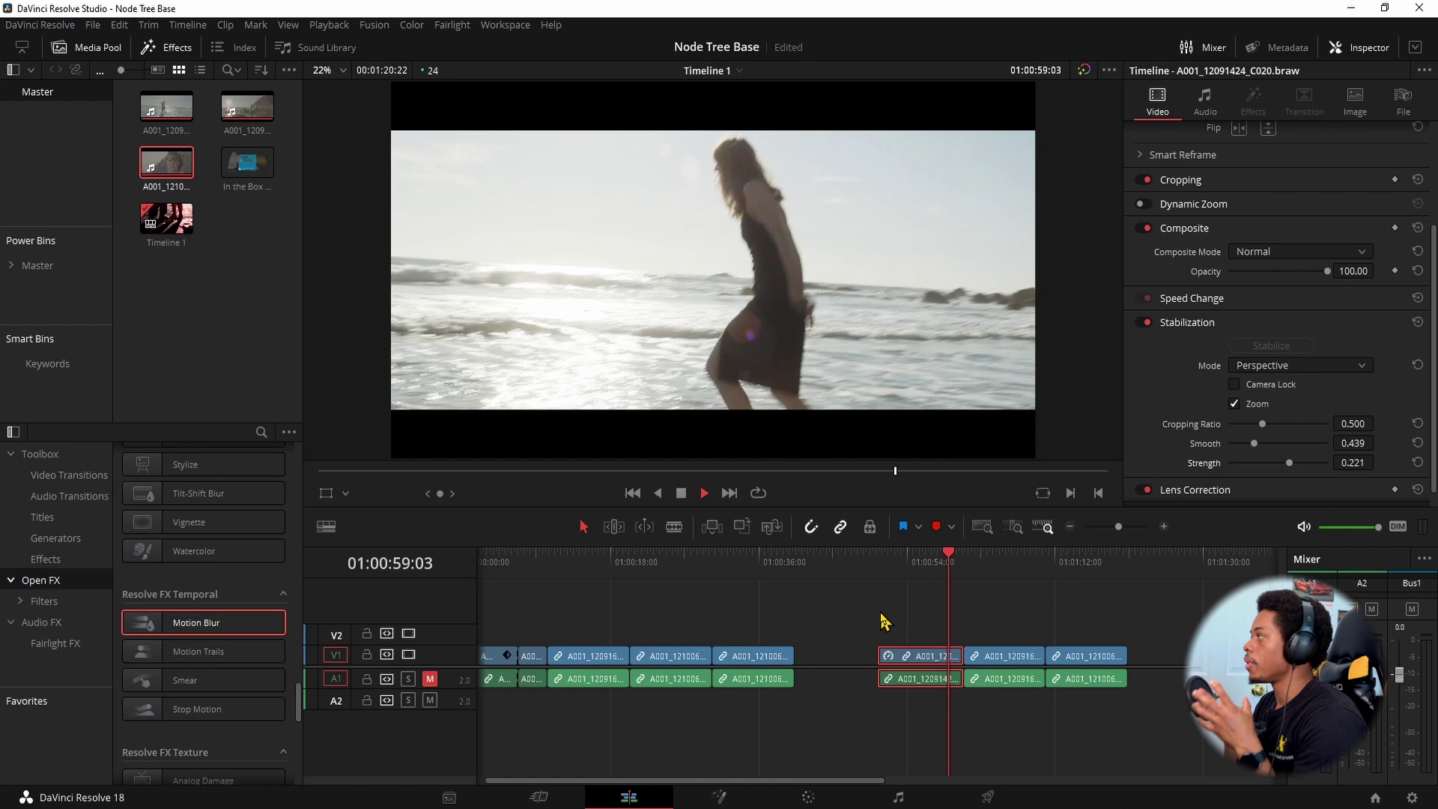
pyautogui.press('space')
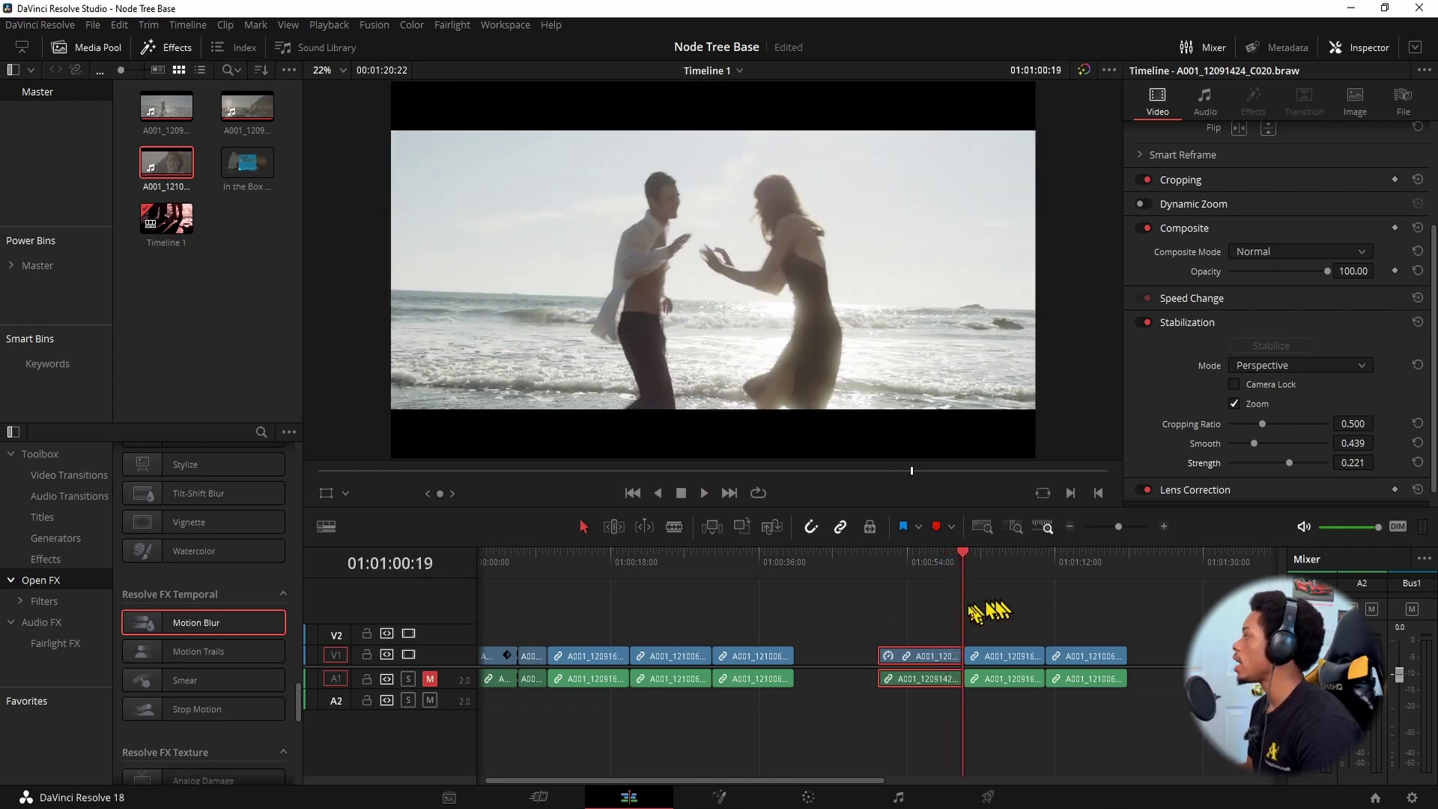
pyautogui.moveTo(951, 603); pyautogui.dragTo(941, 573)
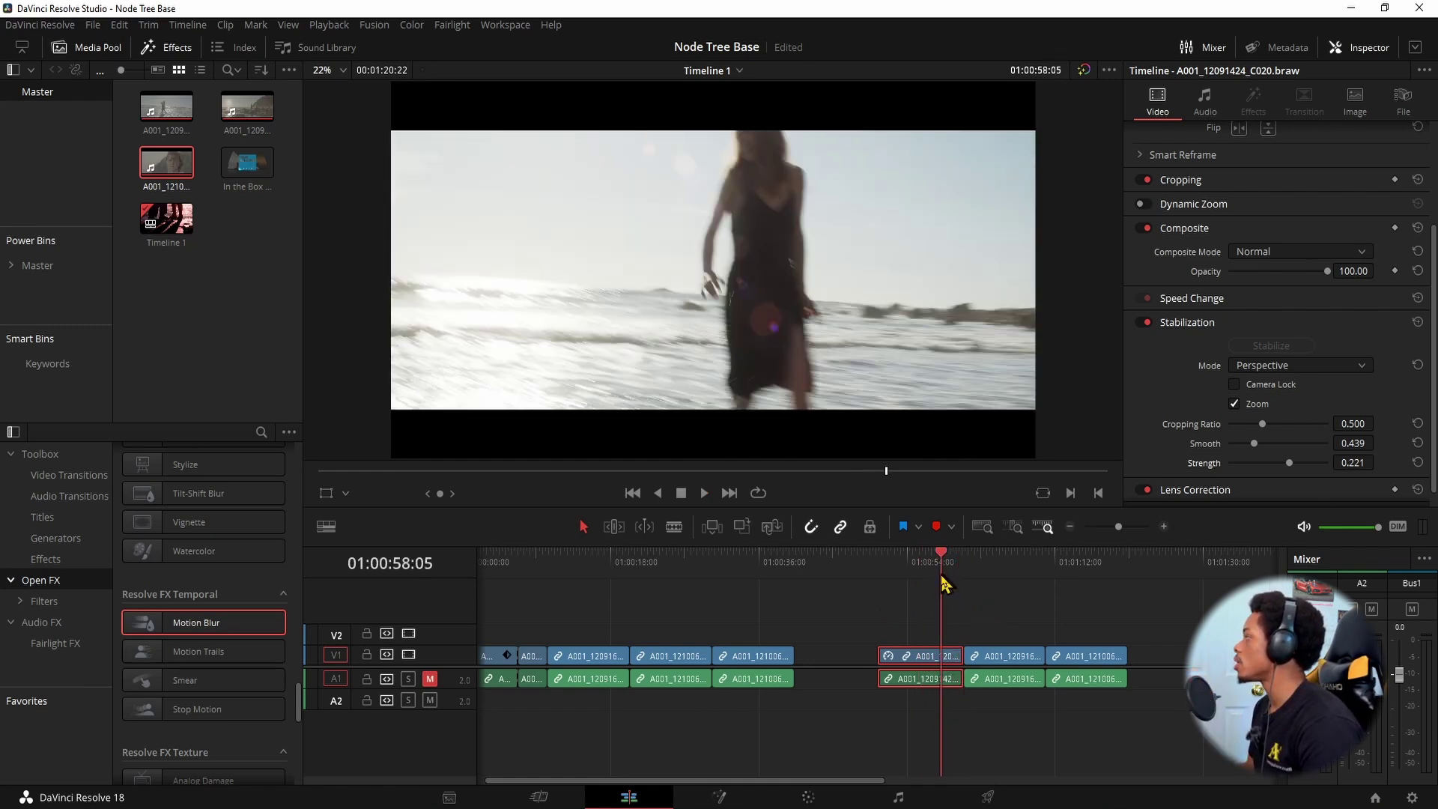
# Toggle stabilization Zoom off and on to compare framing, leave it off, and replay from the clip start.
pyautogui.click(1234, 405)
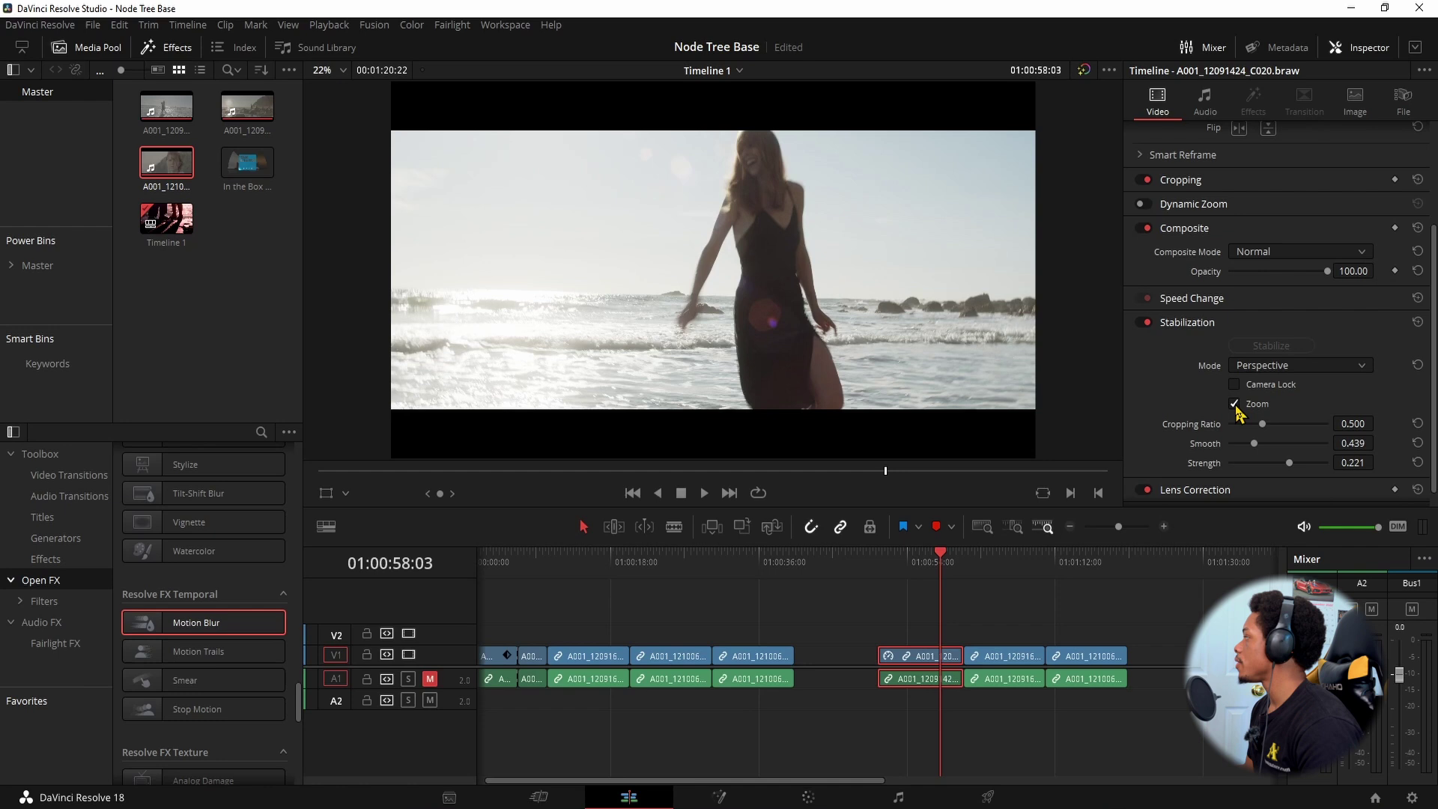
pyautogui.click(1234, 405)
pyautogui.click(1234, 404)
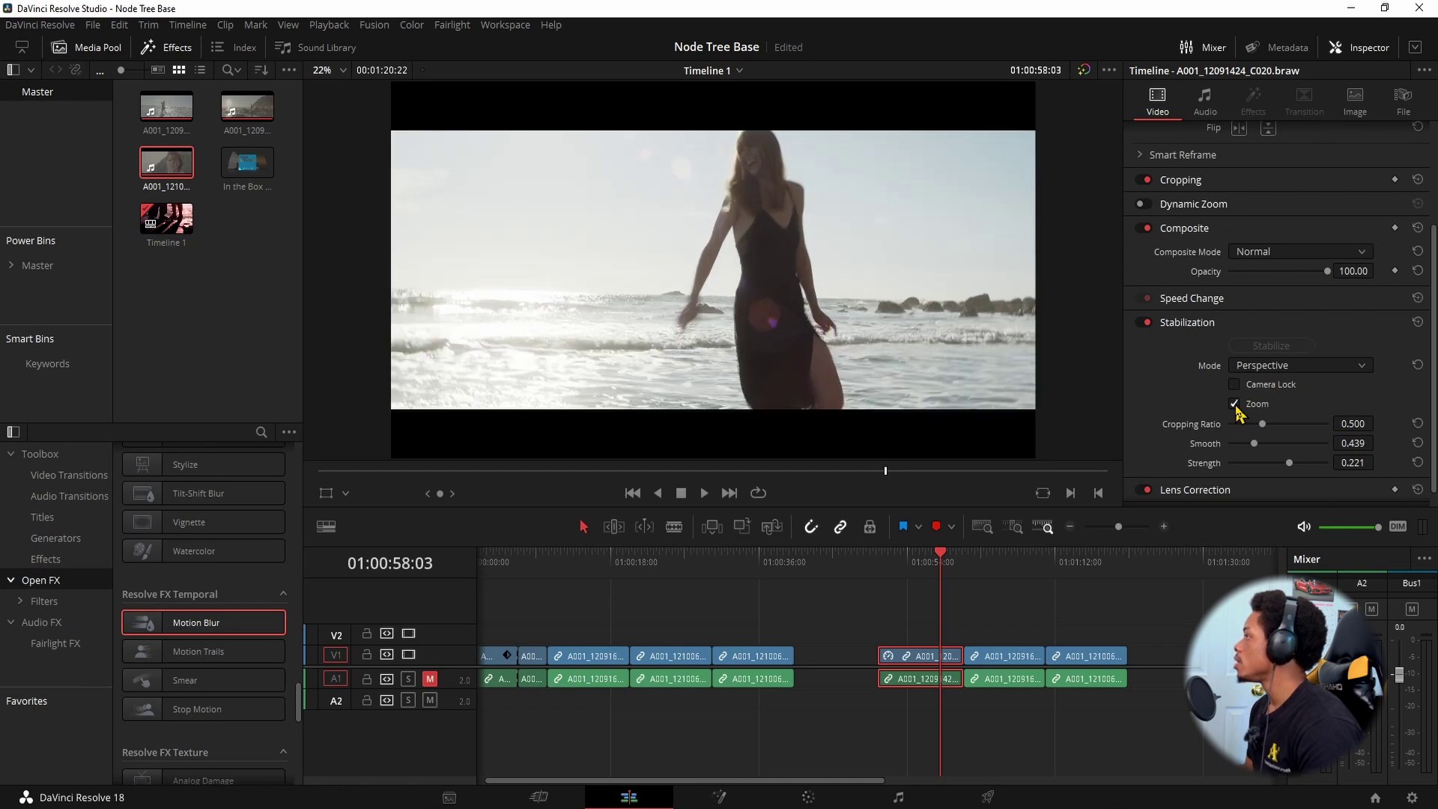
pyautogui.click(1234, 404)
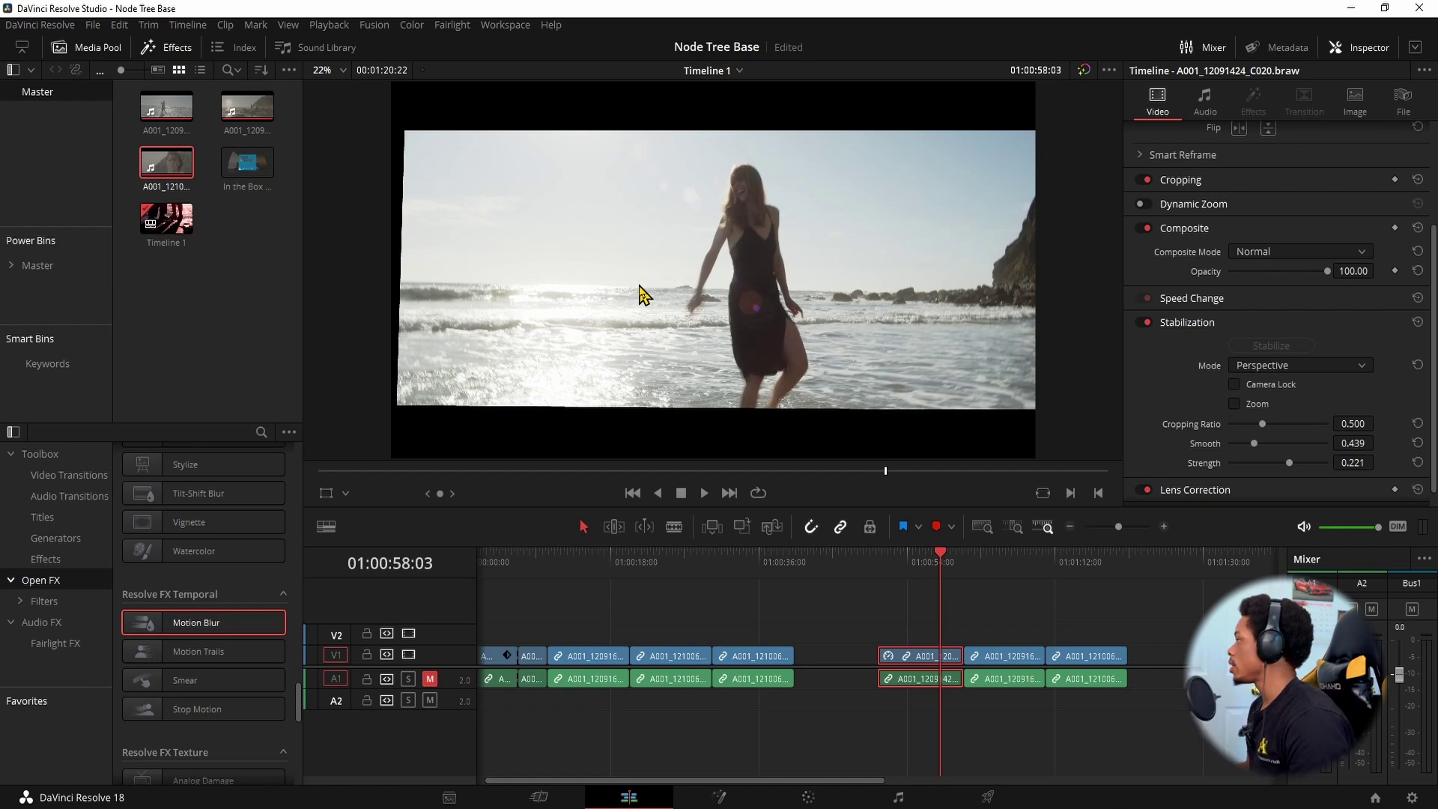
pyautogui.click(880, 562)
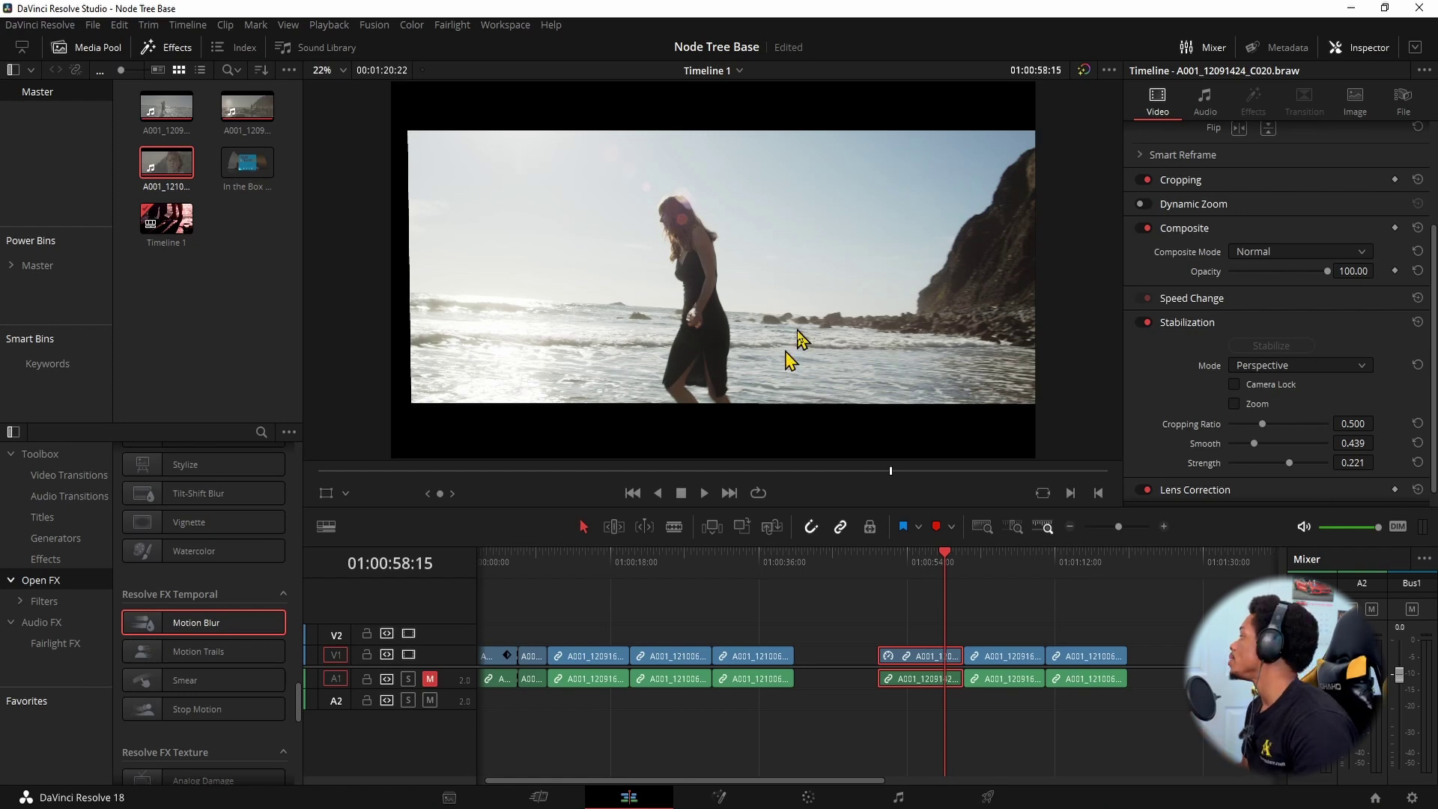
# Stabilize the clip with Camera Lock on and play back the locked-camera result.
pyautogui.click(1234, 384)
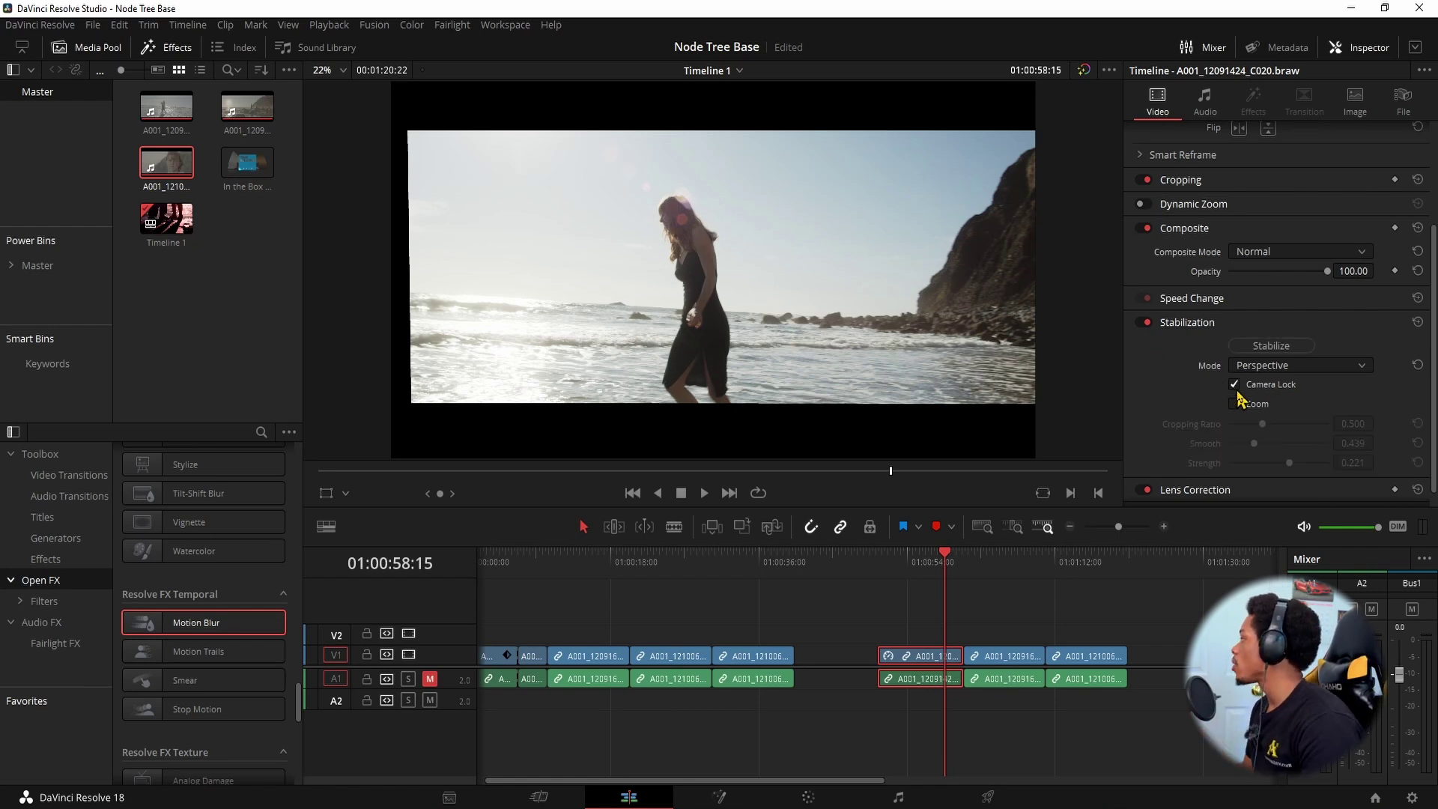
pyautogui.click(1245, 346)
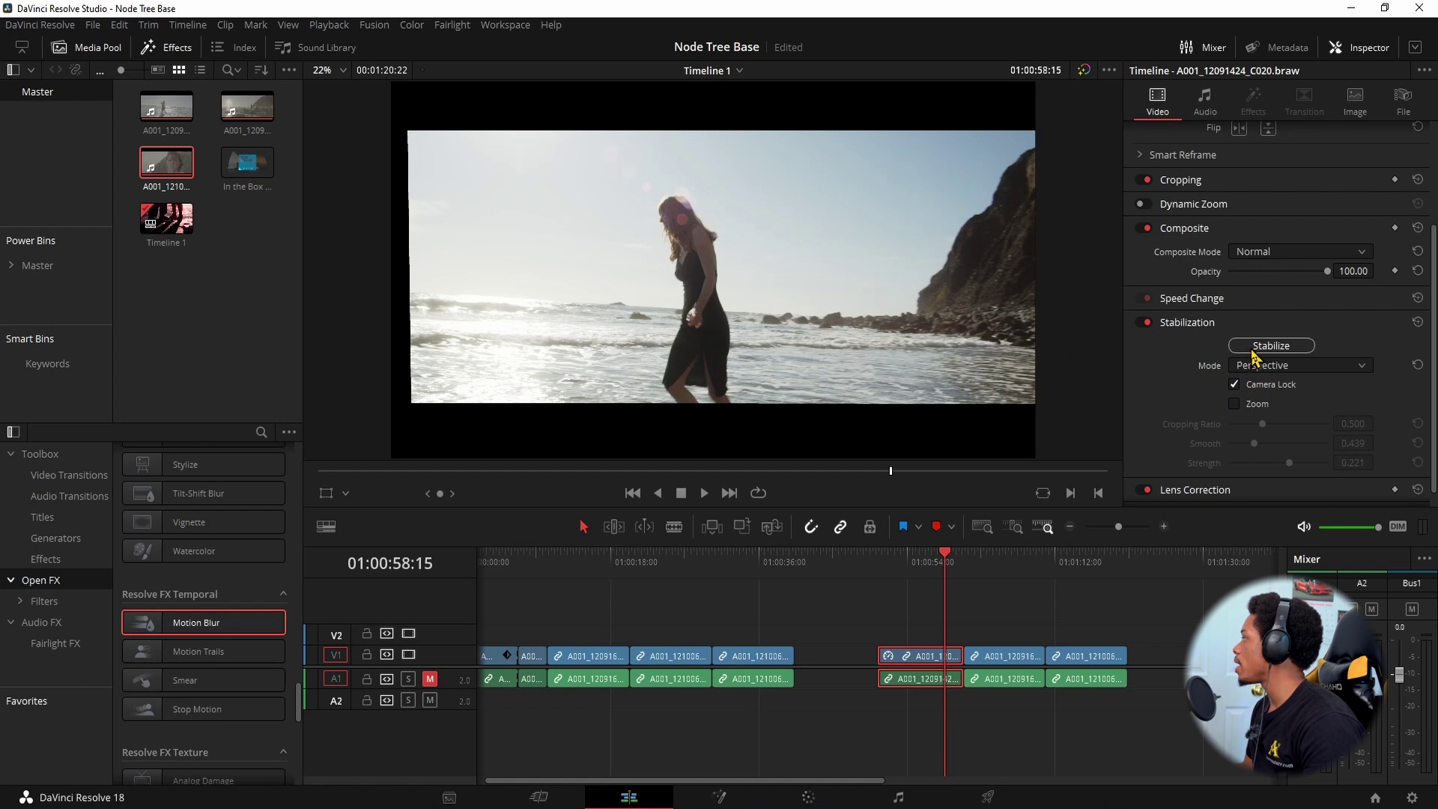
pyautogui.click(884, 577)
pyautogui.press('space')
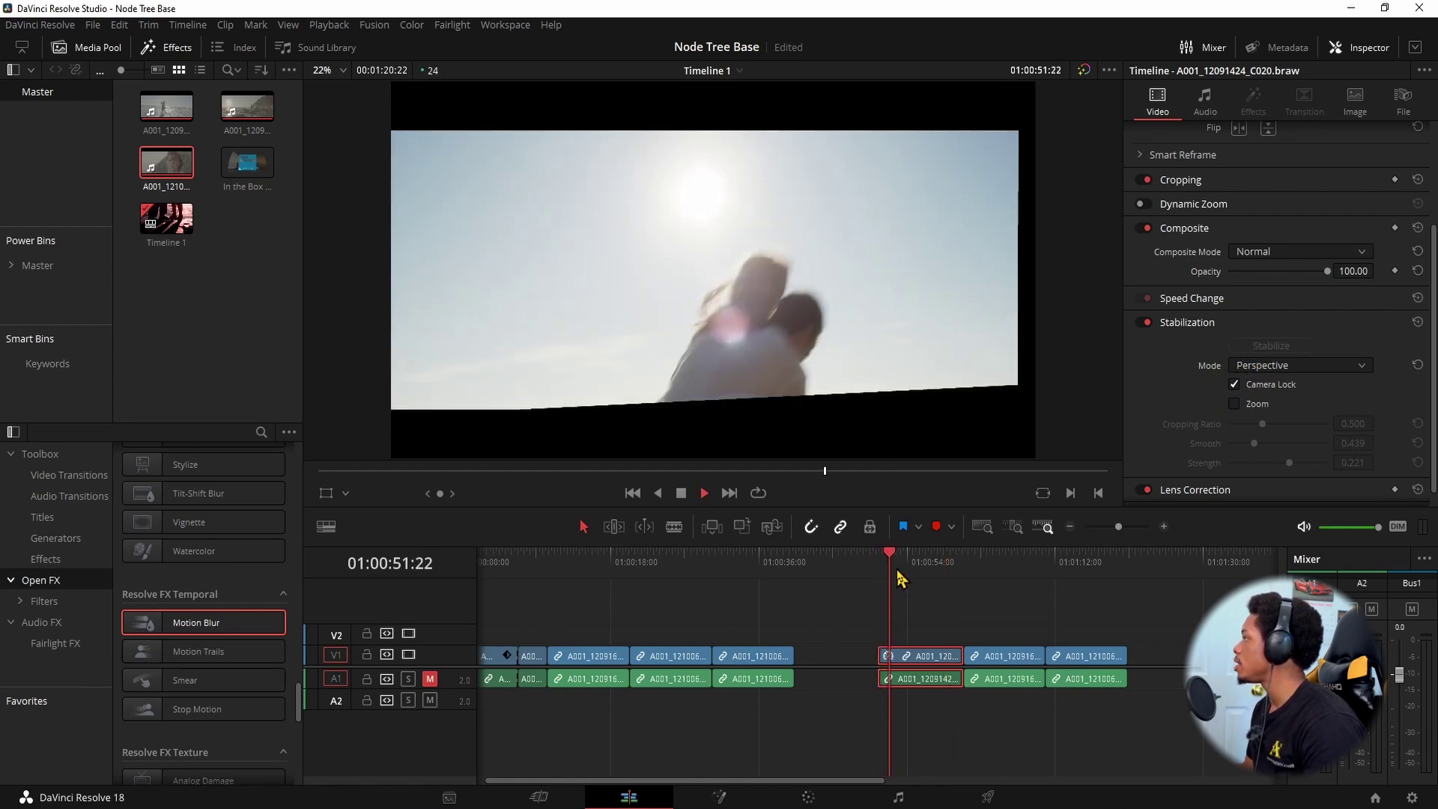
pyautogui.press('space')
# Turn Zoom back on to hide black edges, review playback, then switch Camera Lock off.
pyautogui.click(1234, 403)
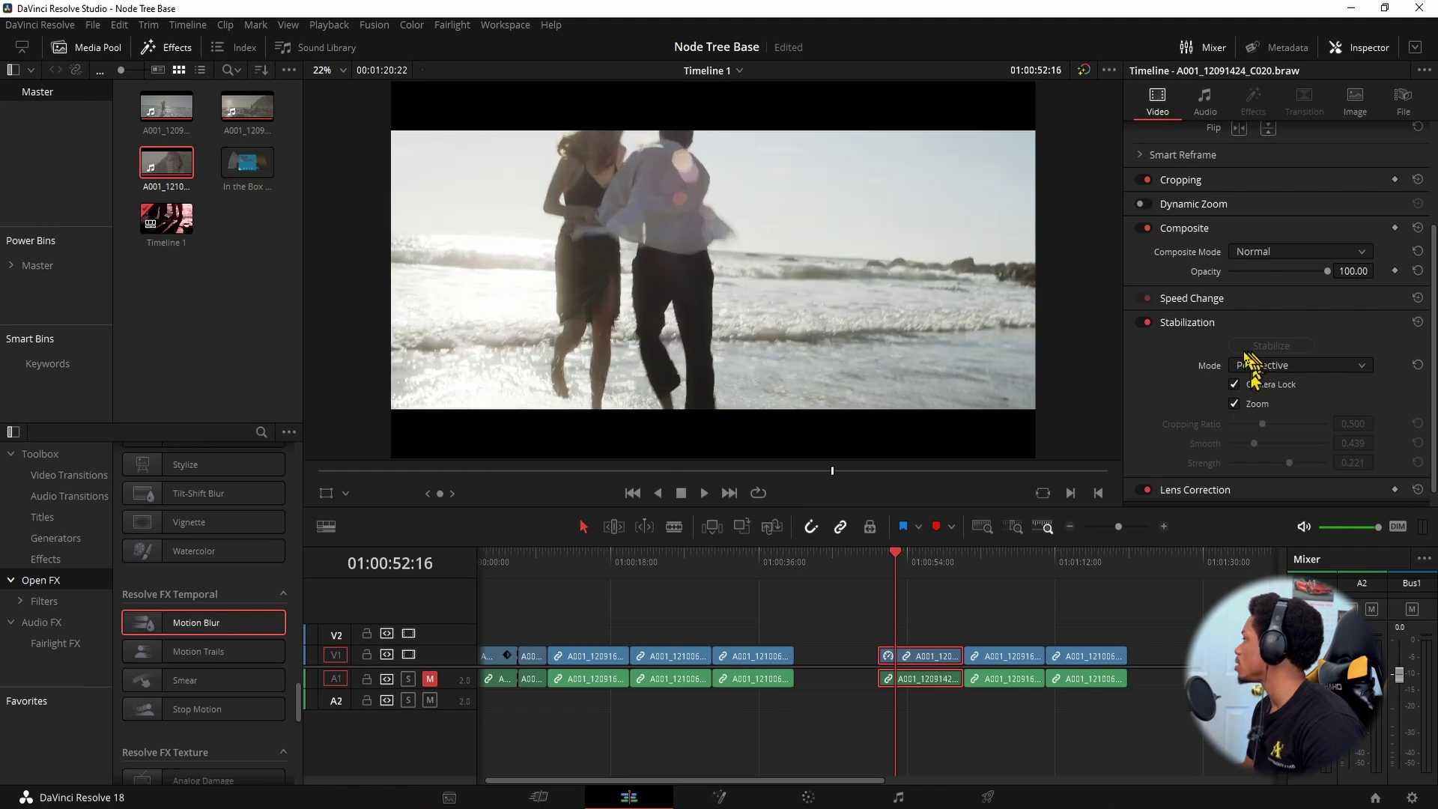
pyautogui.press('space')
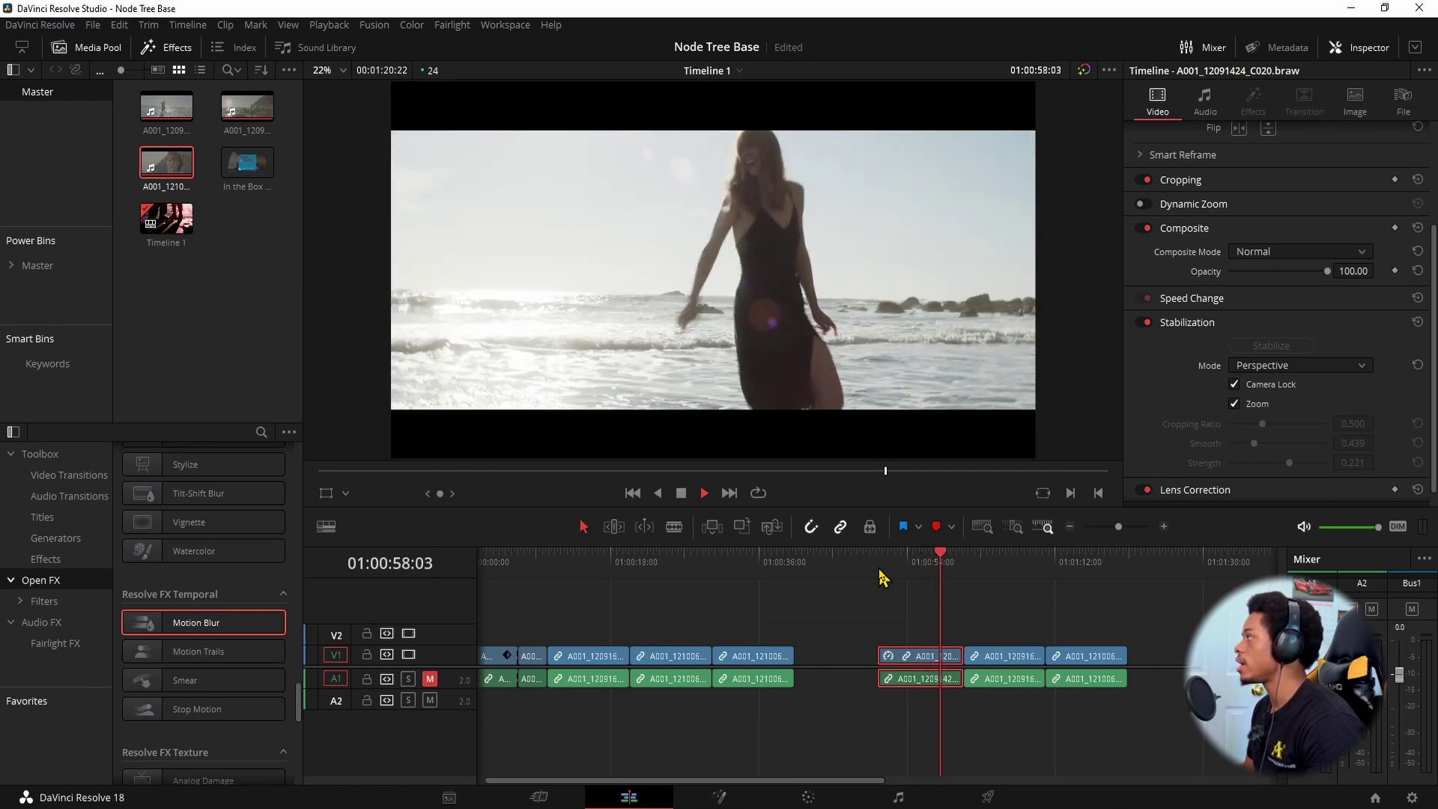
pyautogui.press('space')
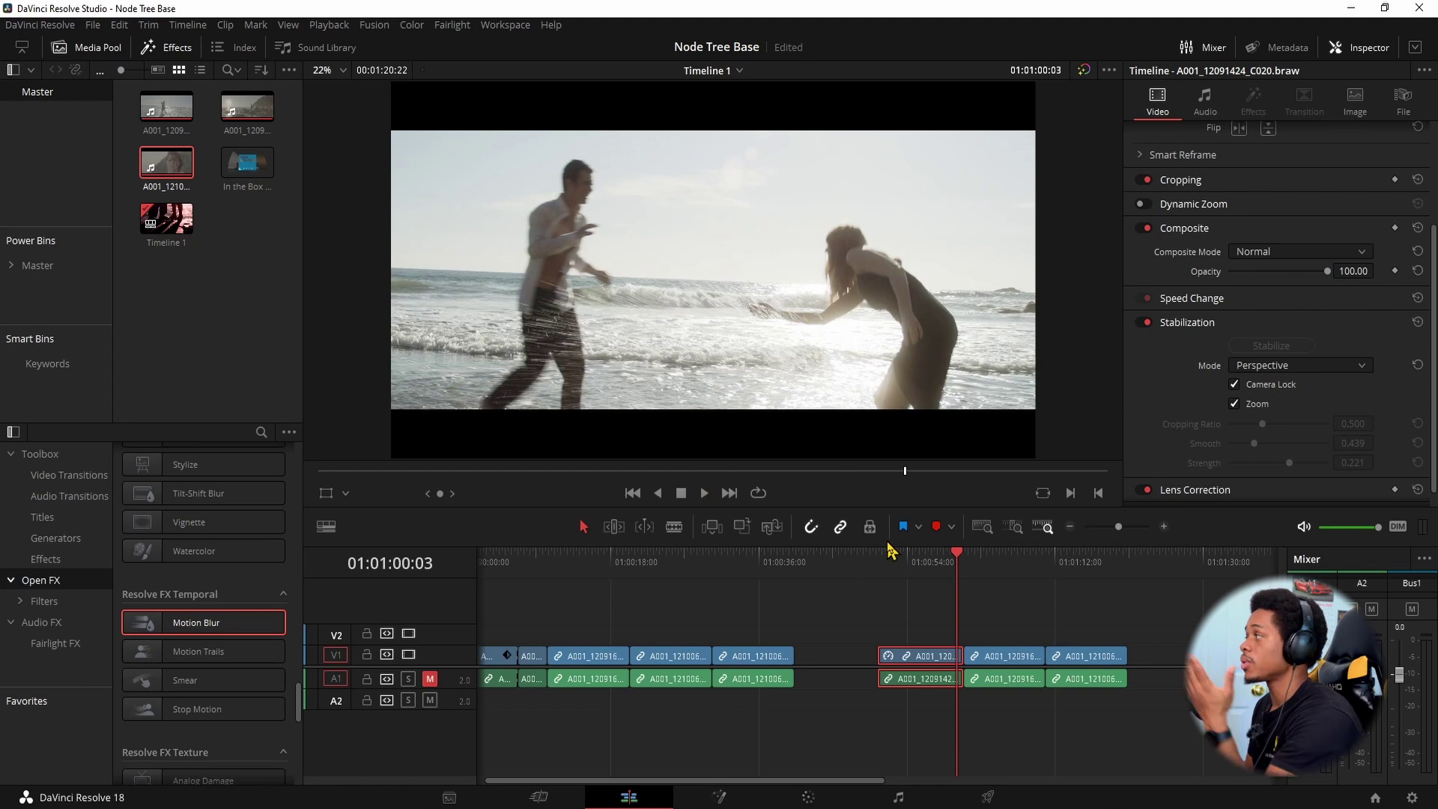
pyautogui.click(912, 569)
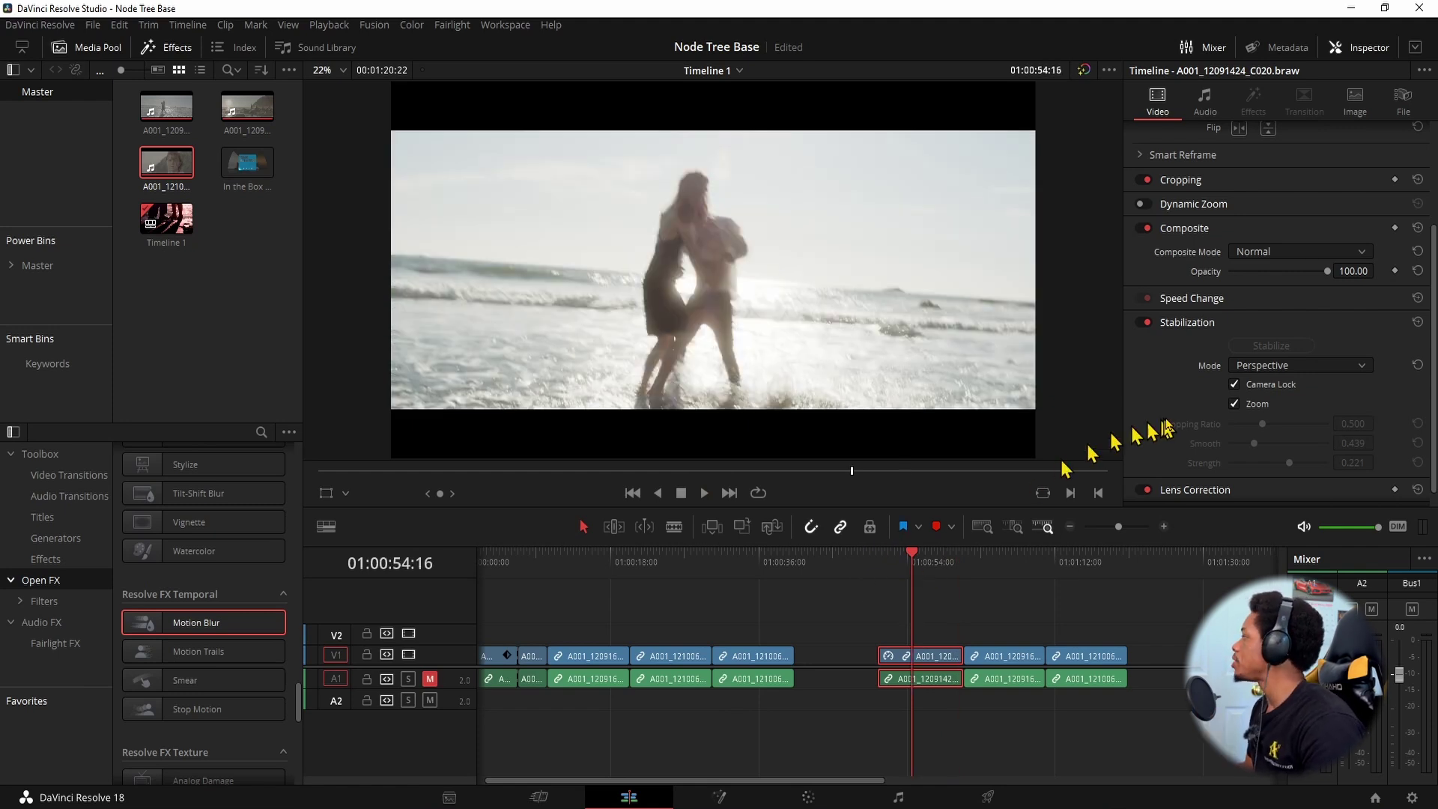
pyautogui.click(1234, 384)
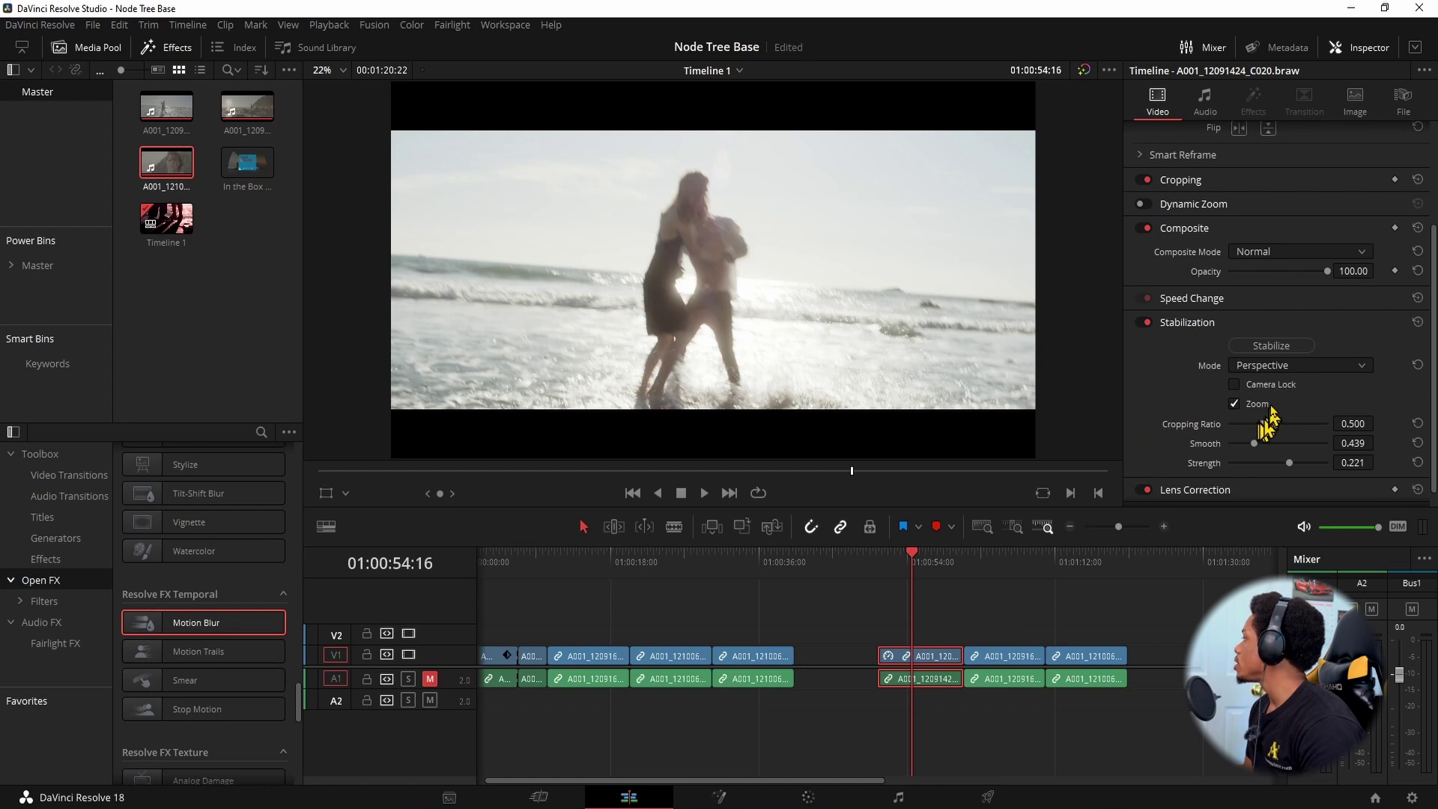
pyautogui.click(1282, 367)
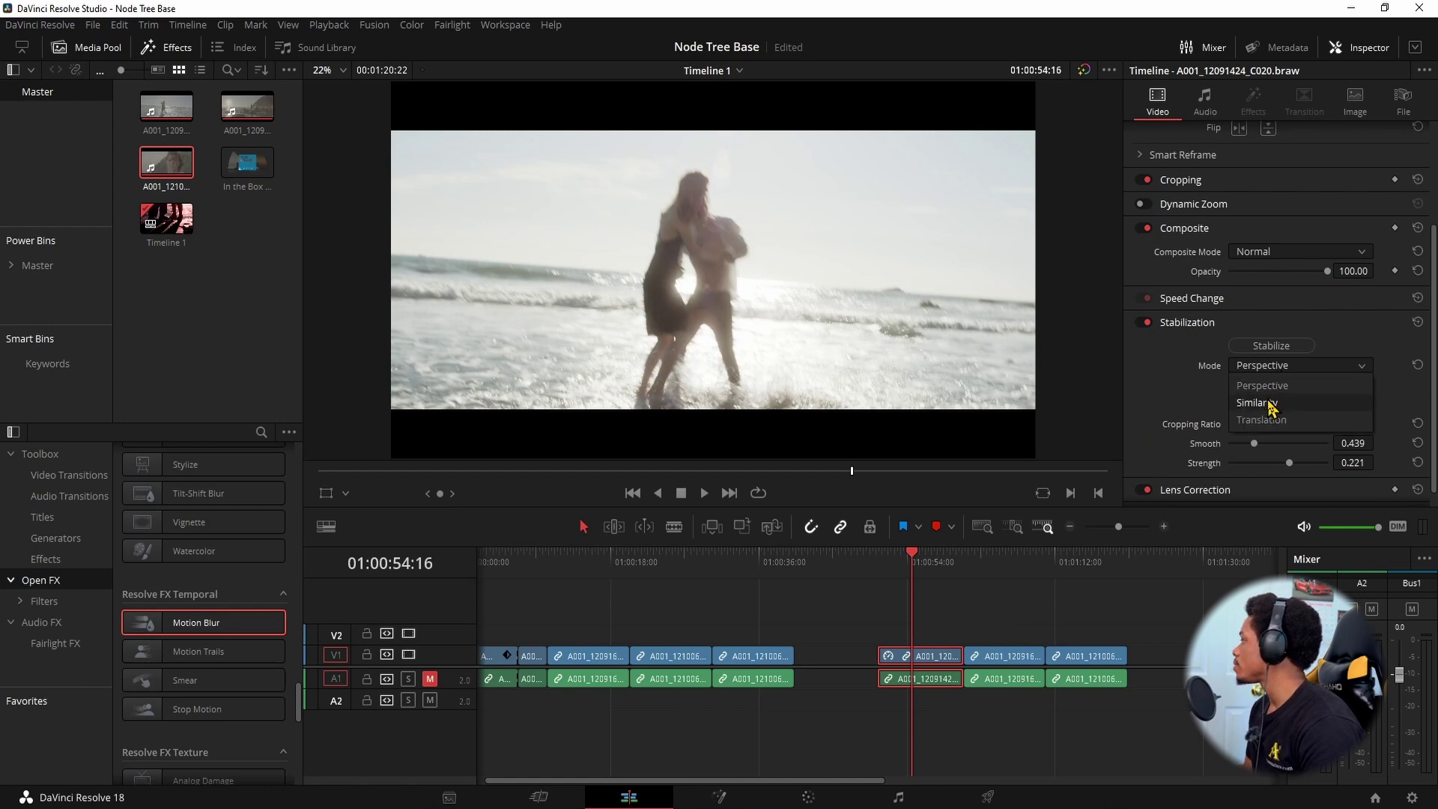
# Keep Perspective mode and duplicate the stabilized surf clip further along track V1.
pyautogui.click(992, 642)
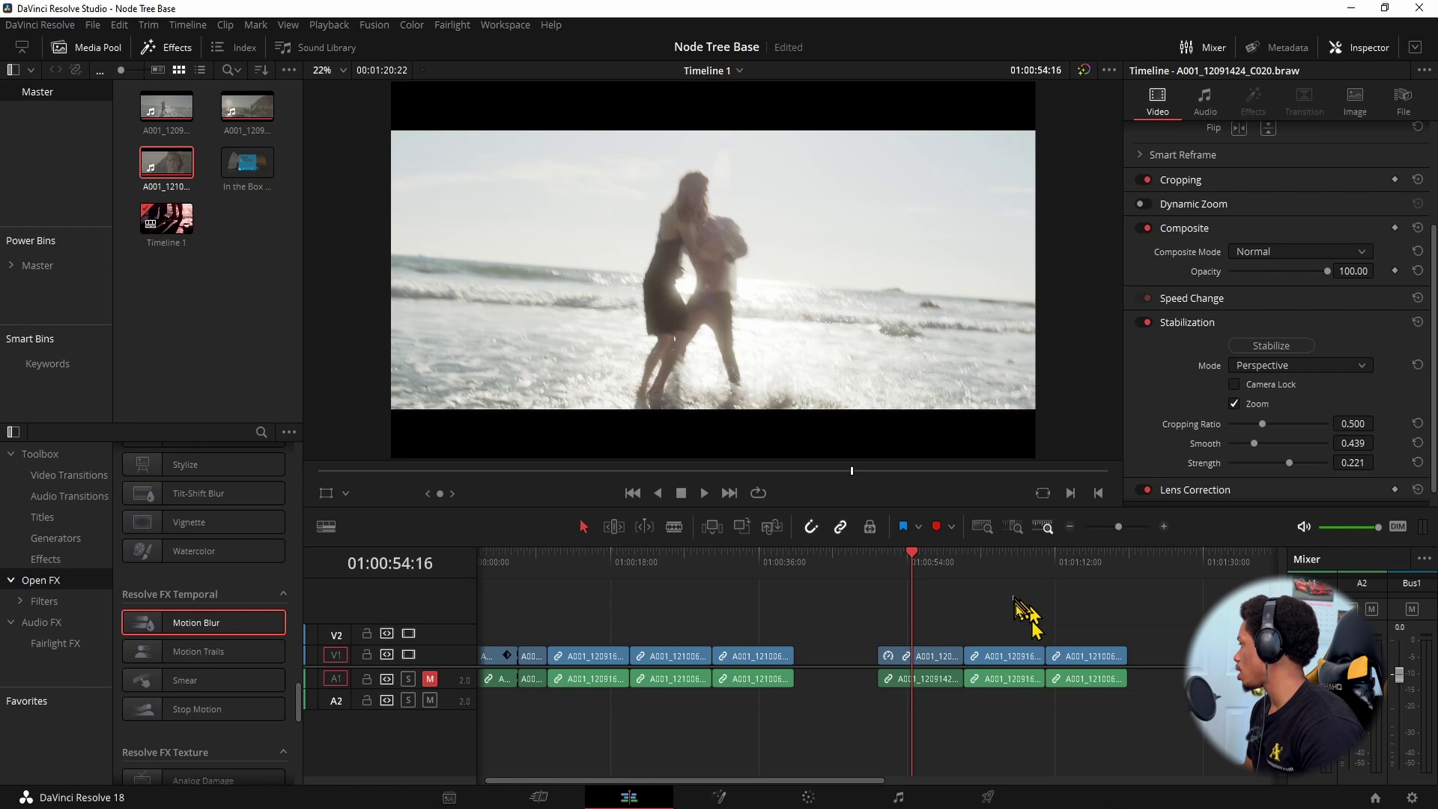
pyautogui.moveTo(1030, 615); pyautogui.dragTo(1108, 685)
pyautogui.scroll(-2, 1093, 659)
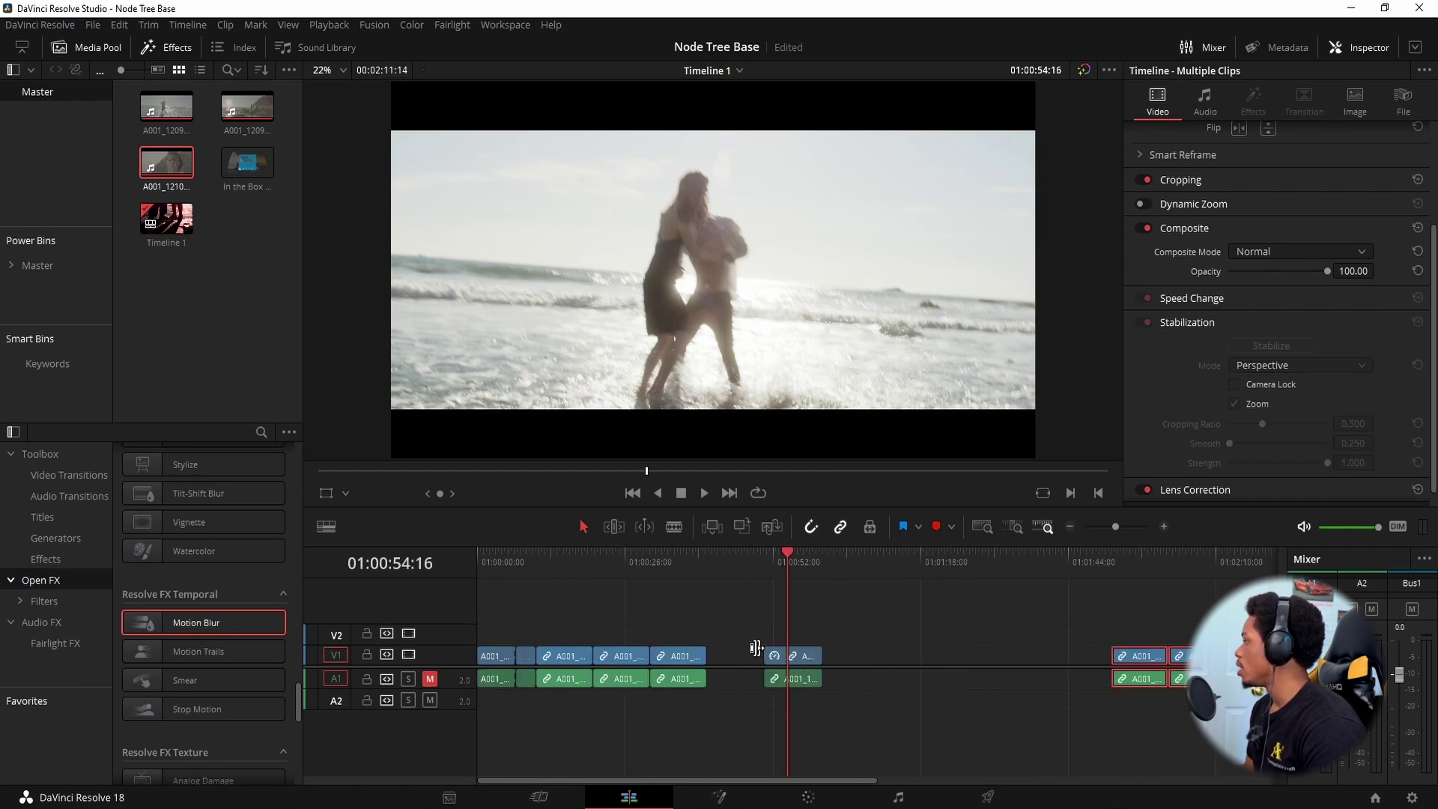
pyautogui.moveTo(794, 657); pyautogui.dragTo(915, 666)
# Select the first duplicated clip and bring up its Stabilization Mode choices.
pyautogui.click(824, 555)
pyautogui.click(855, 657)
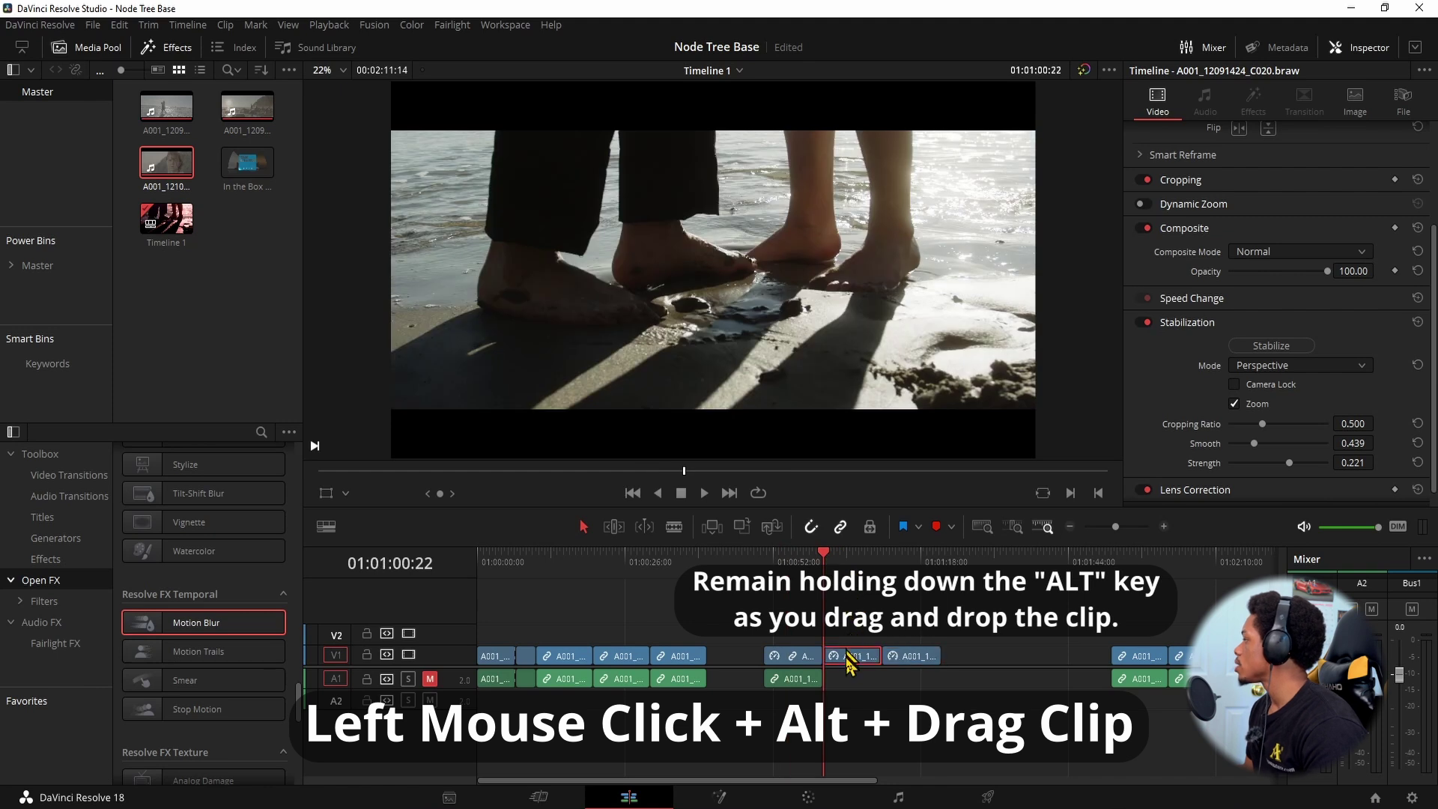
pyautogui.click(1249, 336)
pyautogui.click(1213, 373)
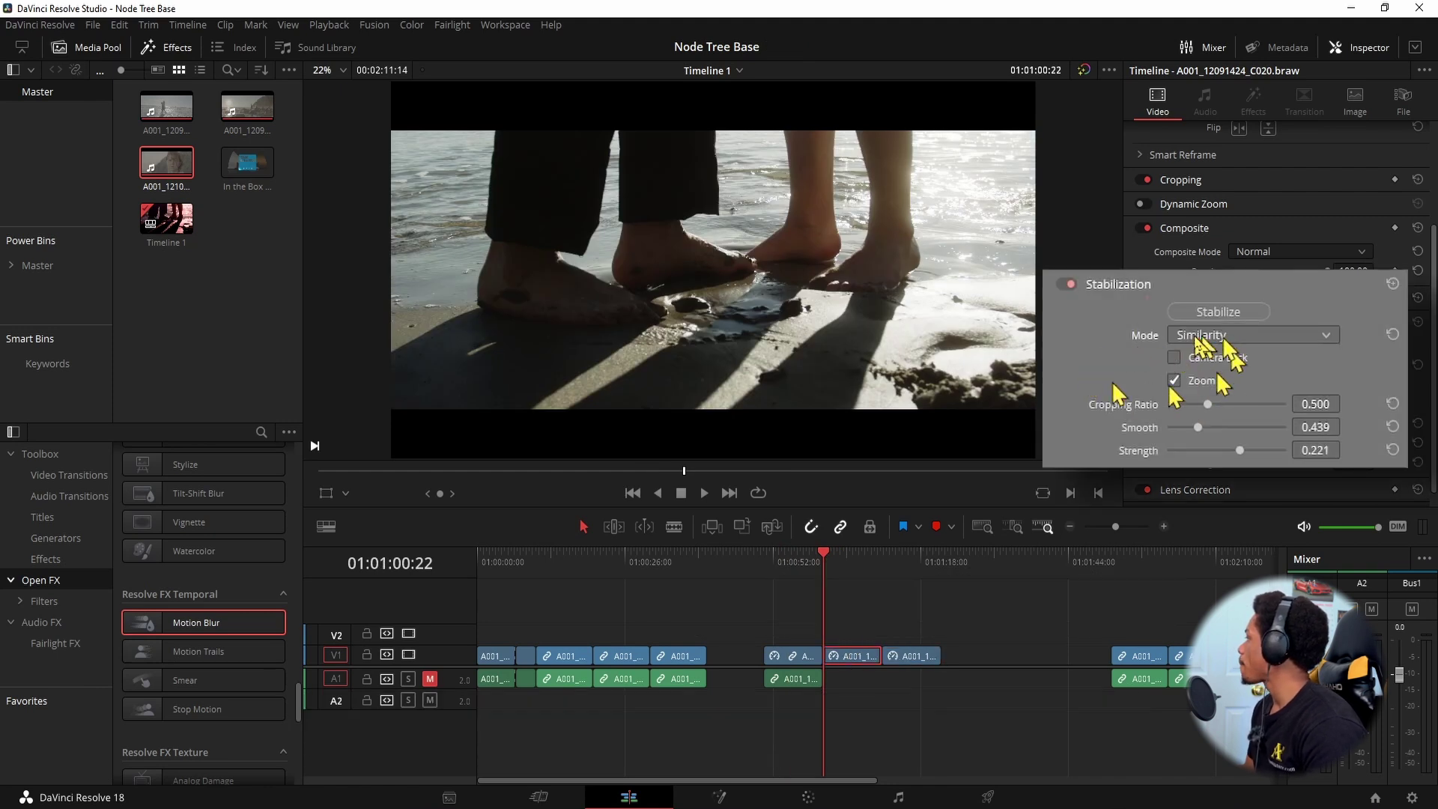
pyautogui.click(1215, 313)
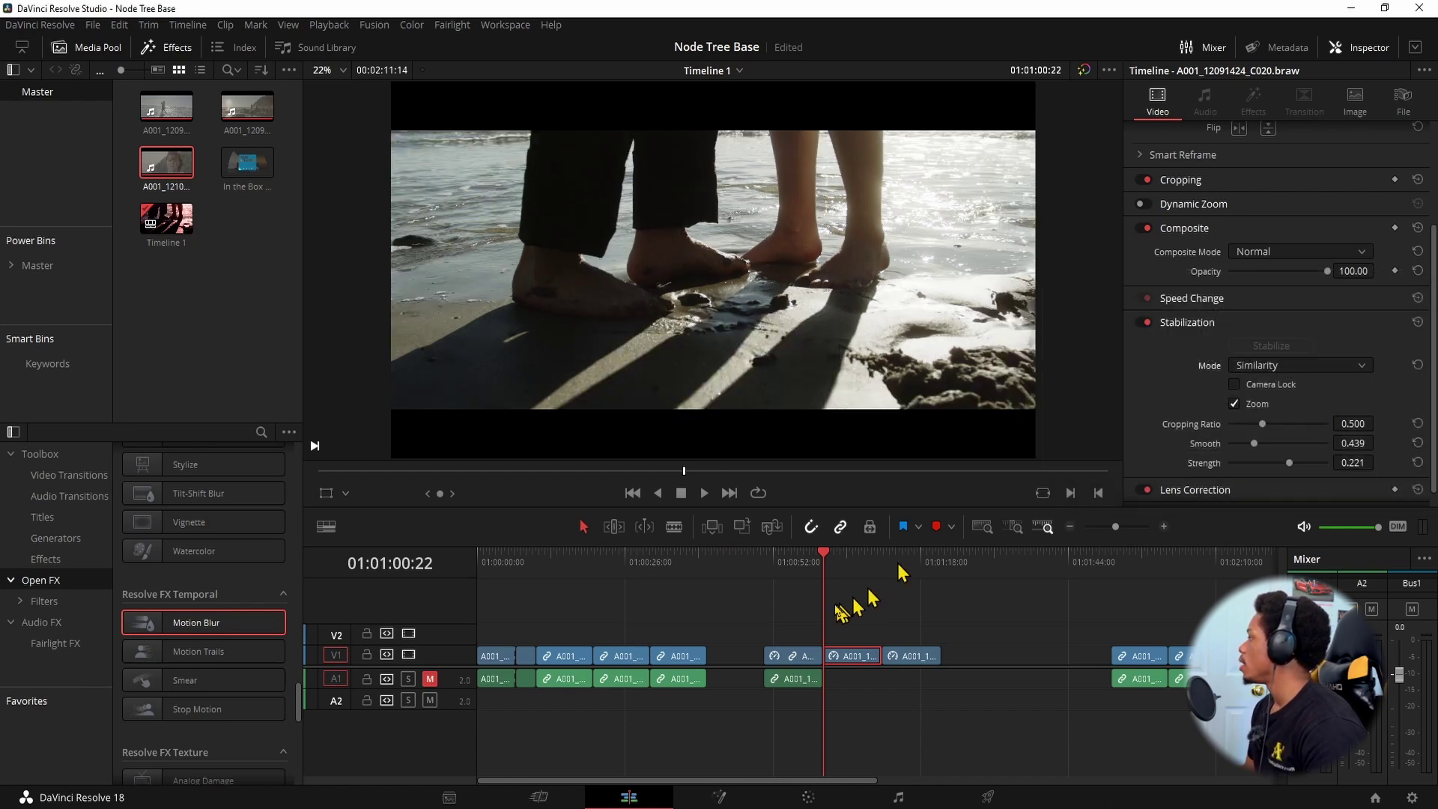
pyautogui.click(785, 572)
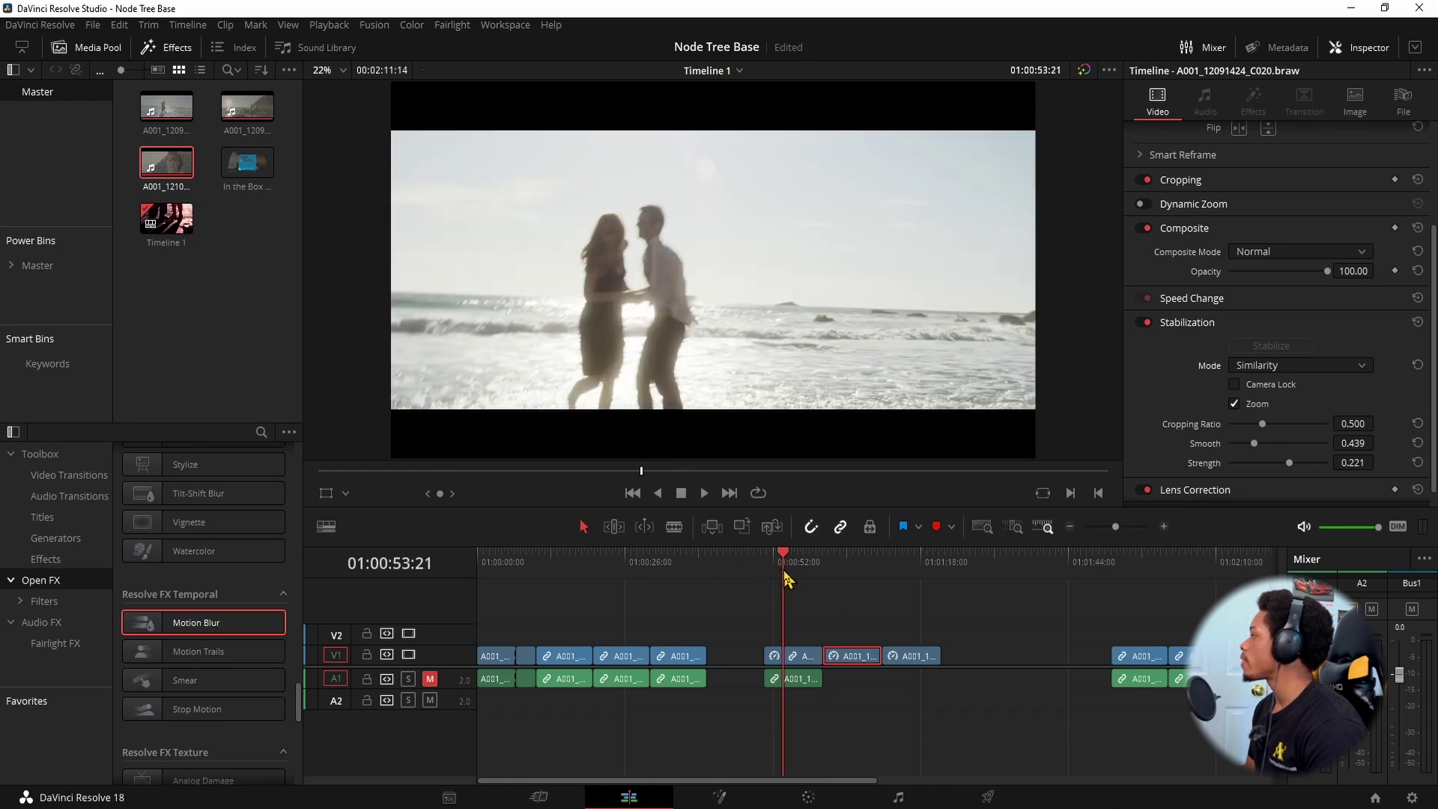
pyautogui.click(766, 572)
pyautogui.click(843, 574)
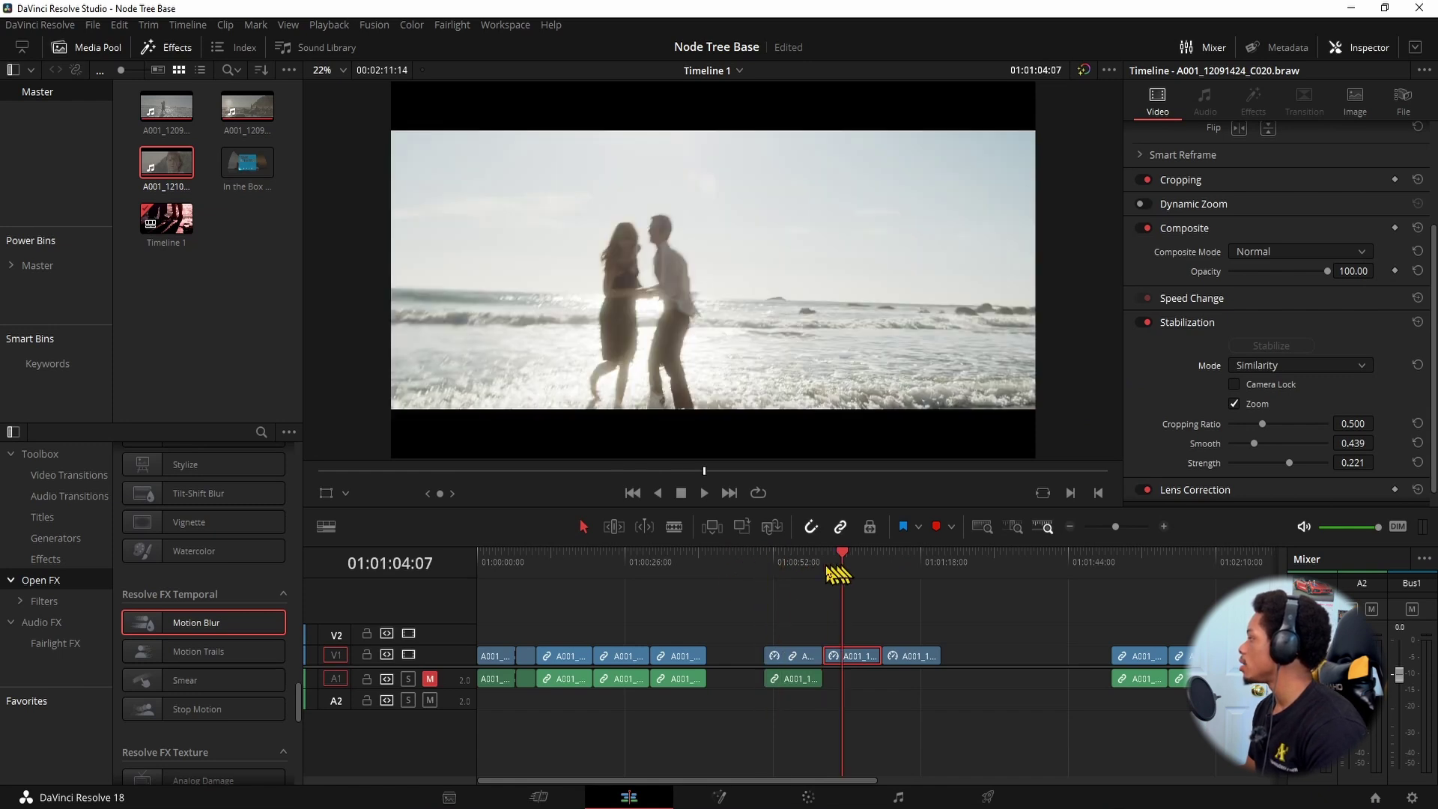
pyautogui.click(824, 573)
pyautogui.click(766, 577)
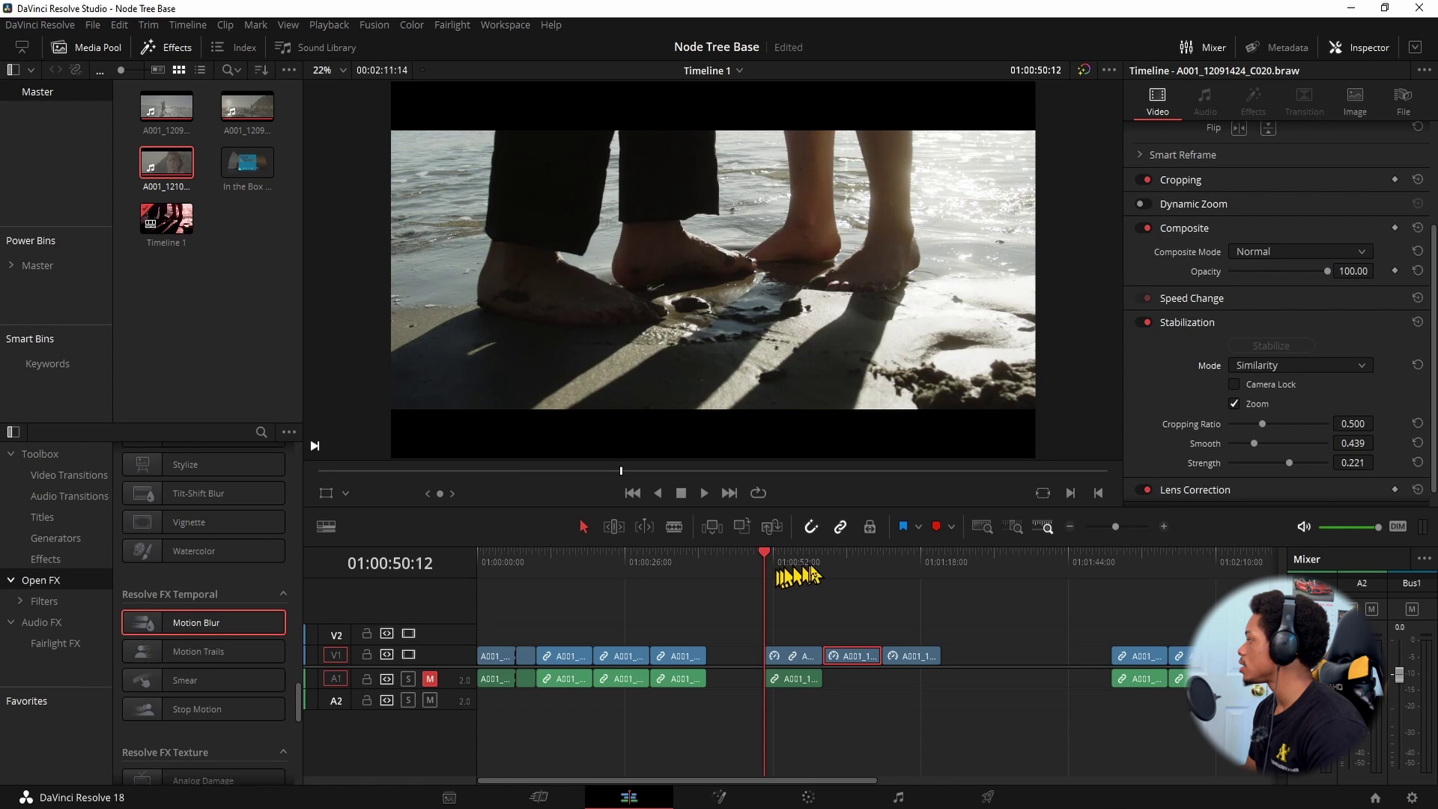
pyautogui.click(823, 573)
pyautogui.click(770, 568)
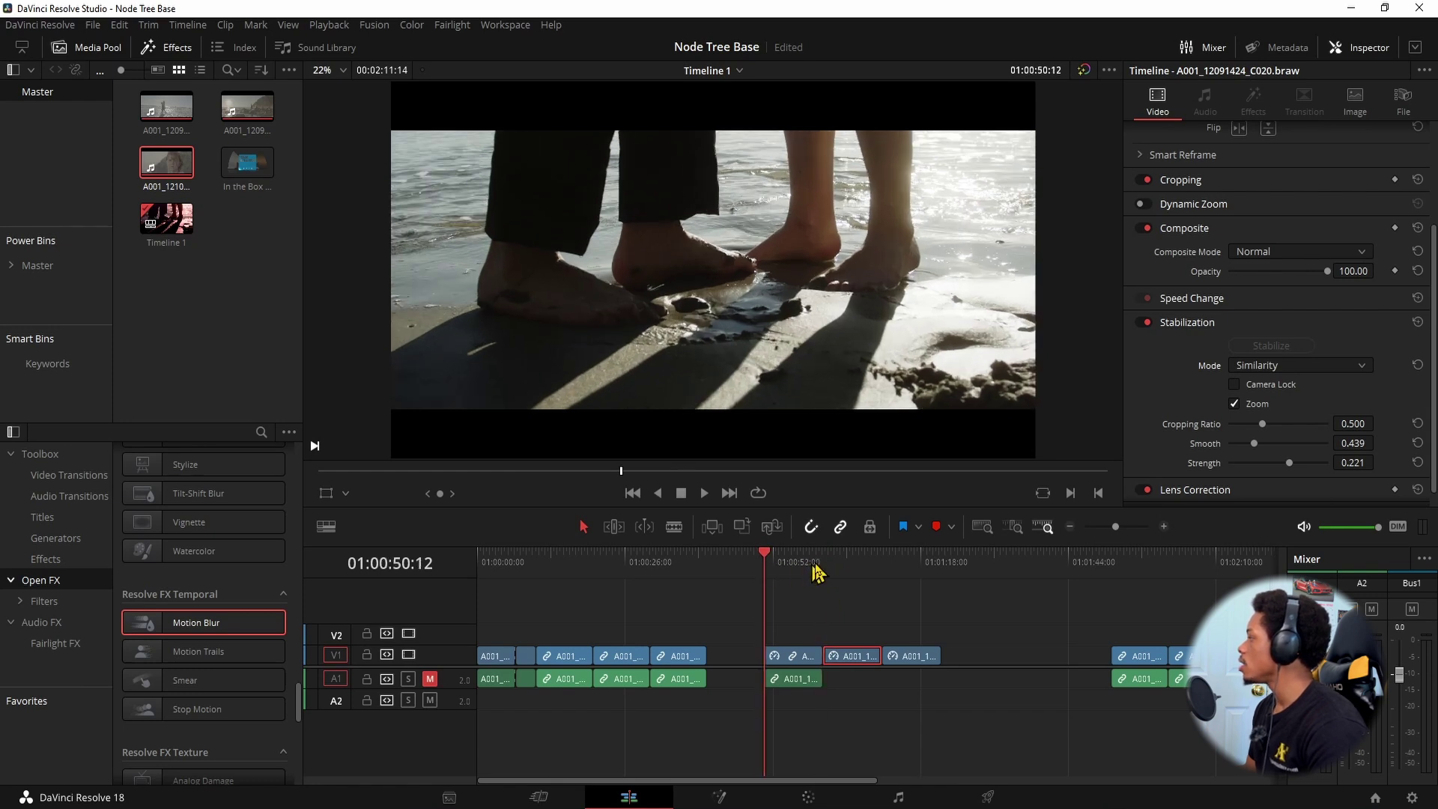
pyautogui.click(823, 573)
pyautogui.click(766, 574)
pyautogui.click(823, 574)
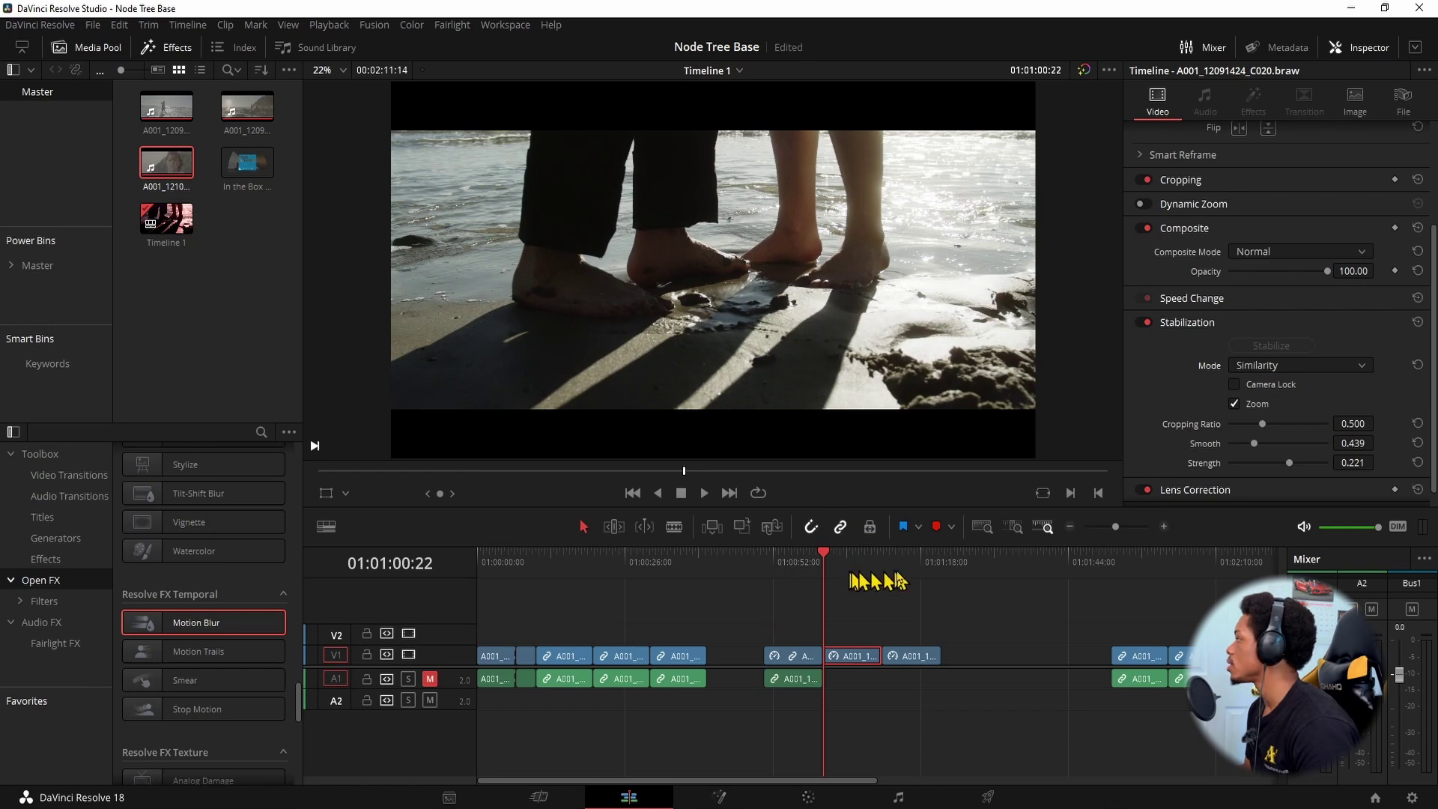
pyautogui.press('space')
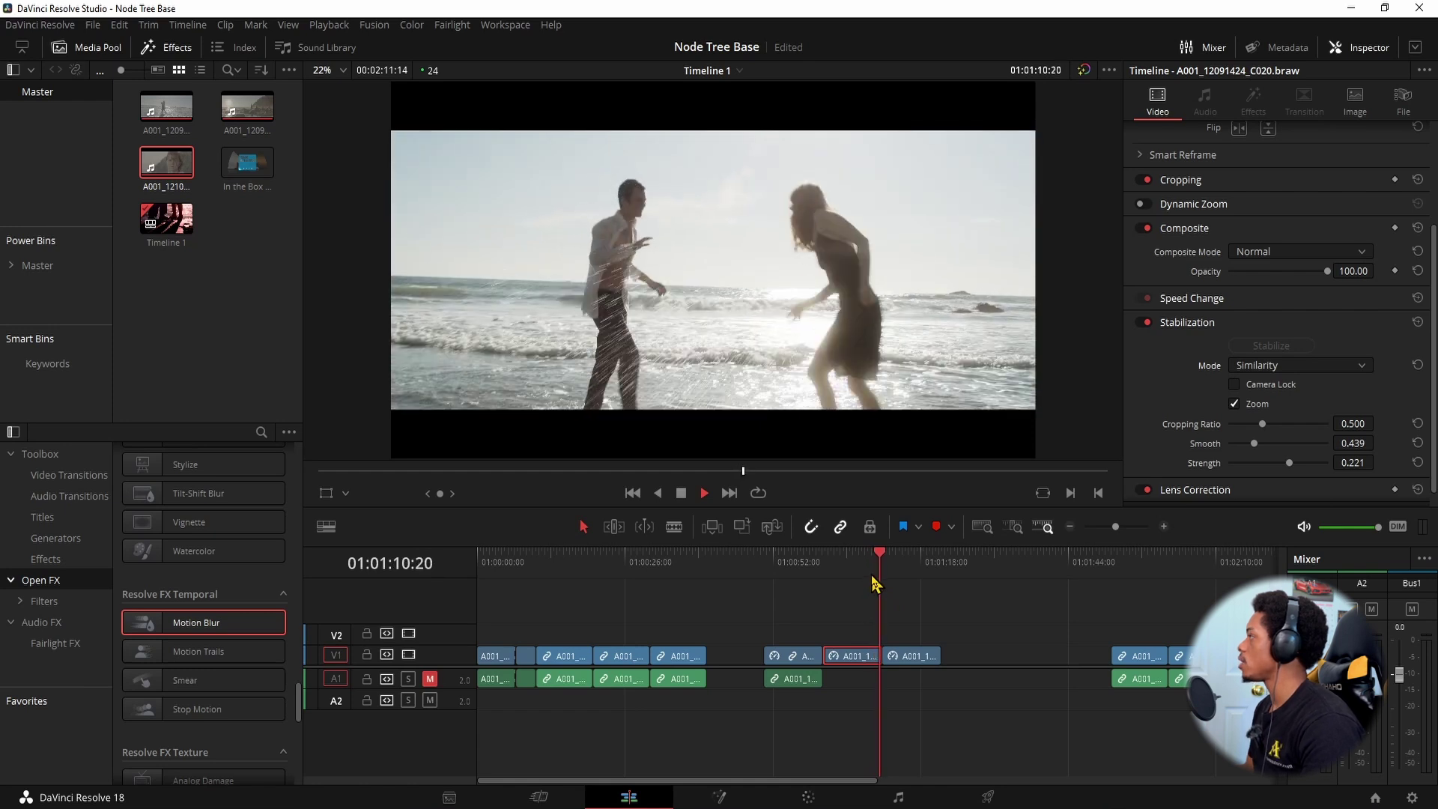
pyautogui.press('space')
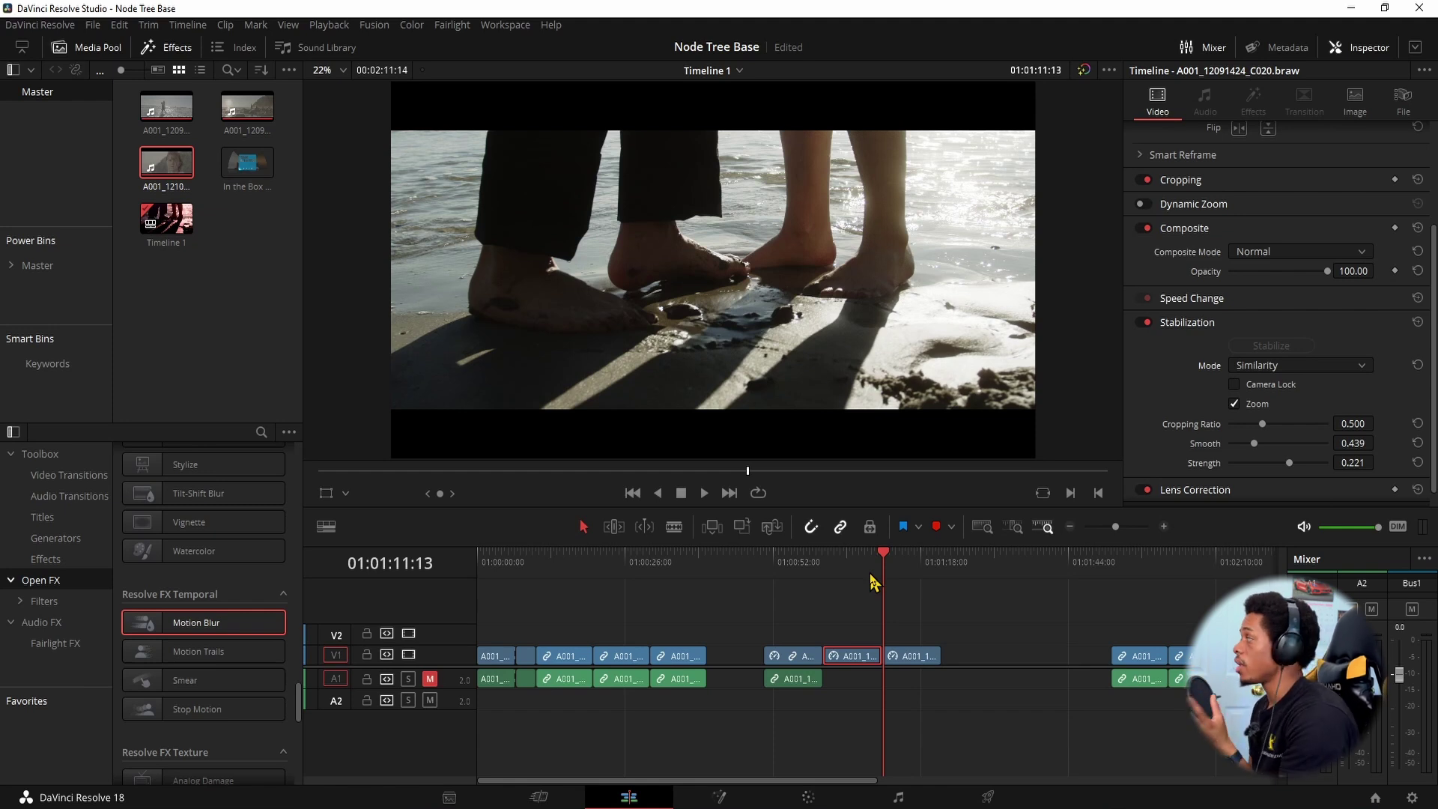
# Select the last duplicated surf clip, switch its mode to Translation and re-stabilize it.
pyautogui.click(915, 656)
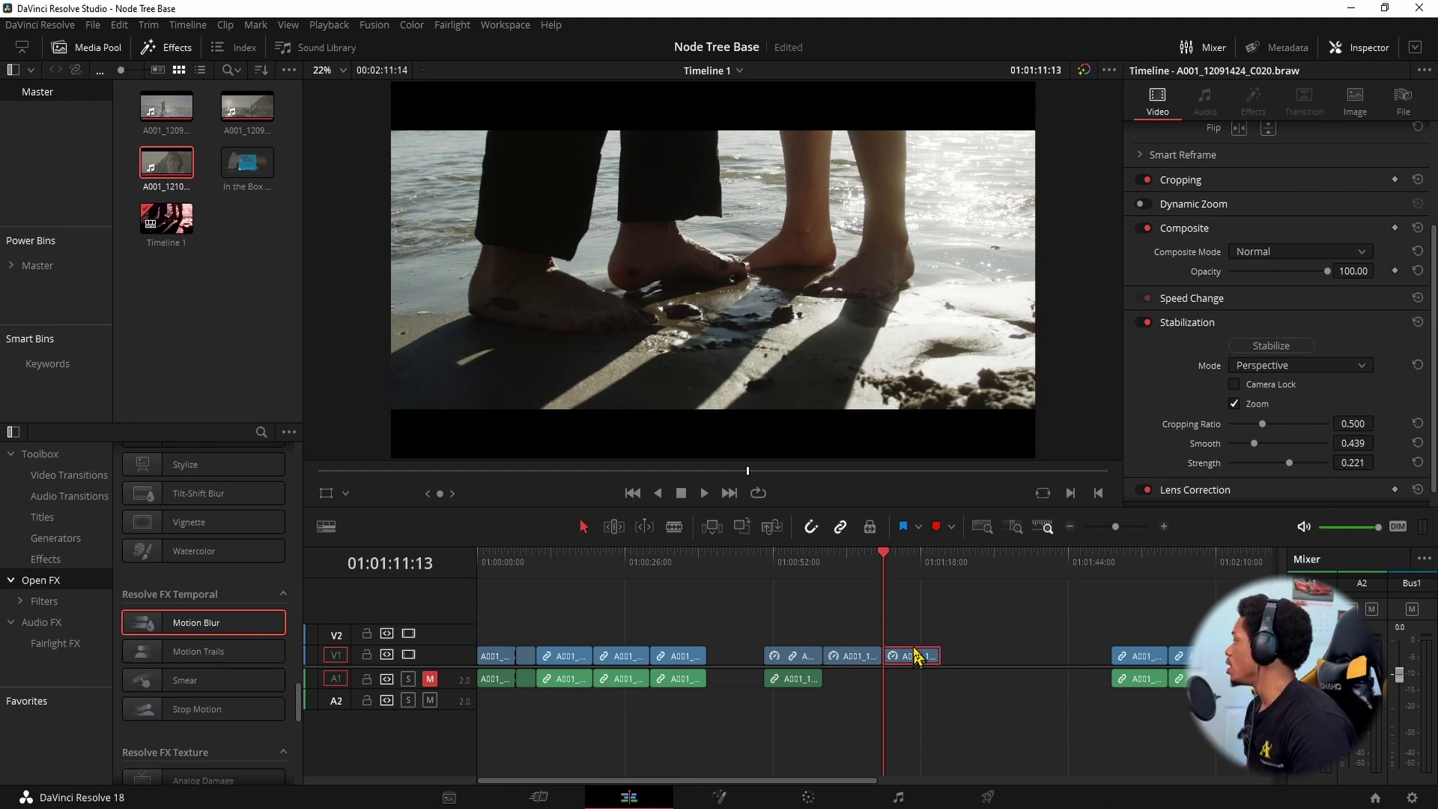
pyautogui.click(1207, 335)
pyautogui.click(1205, 397)
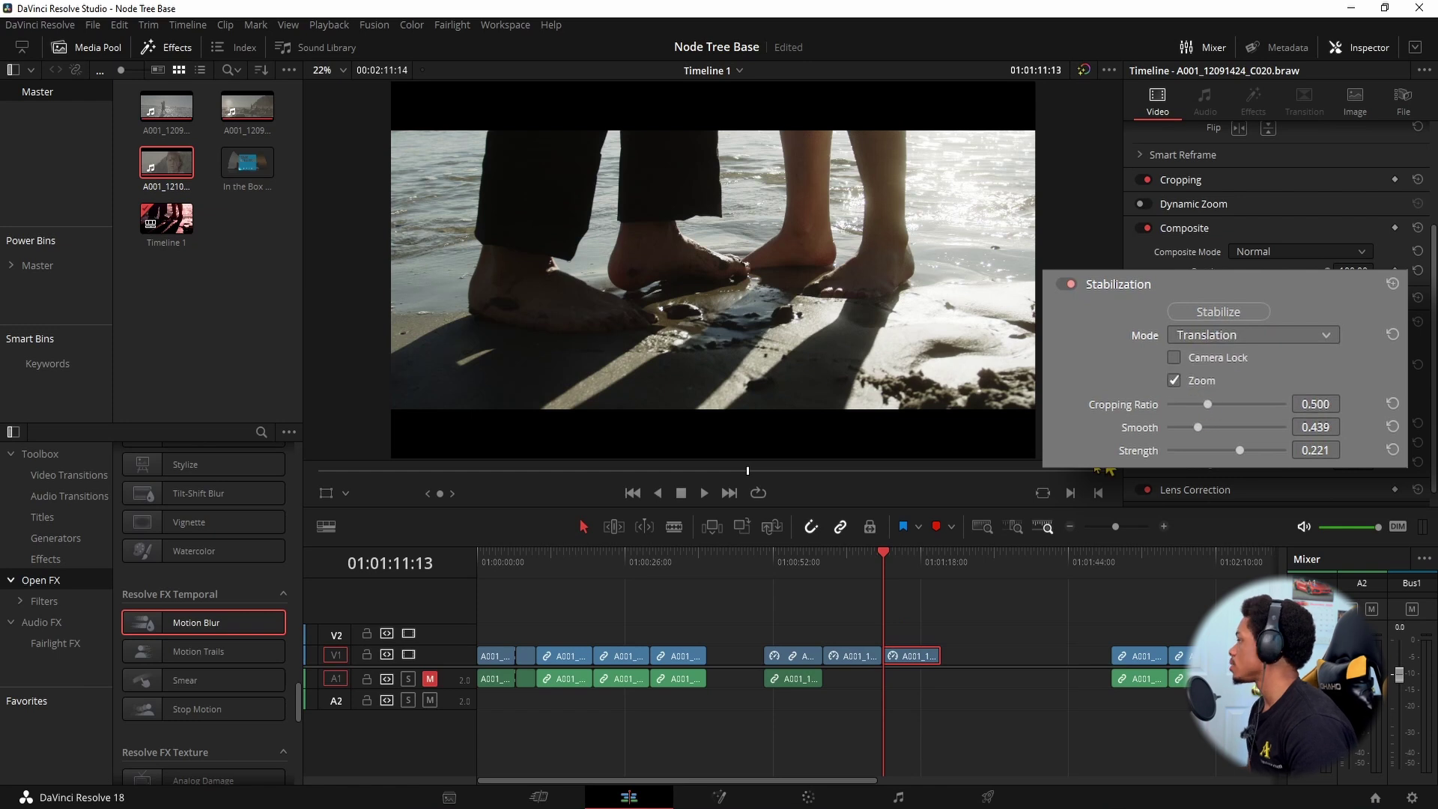
pyautogui.click(1213, 313)
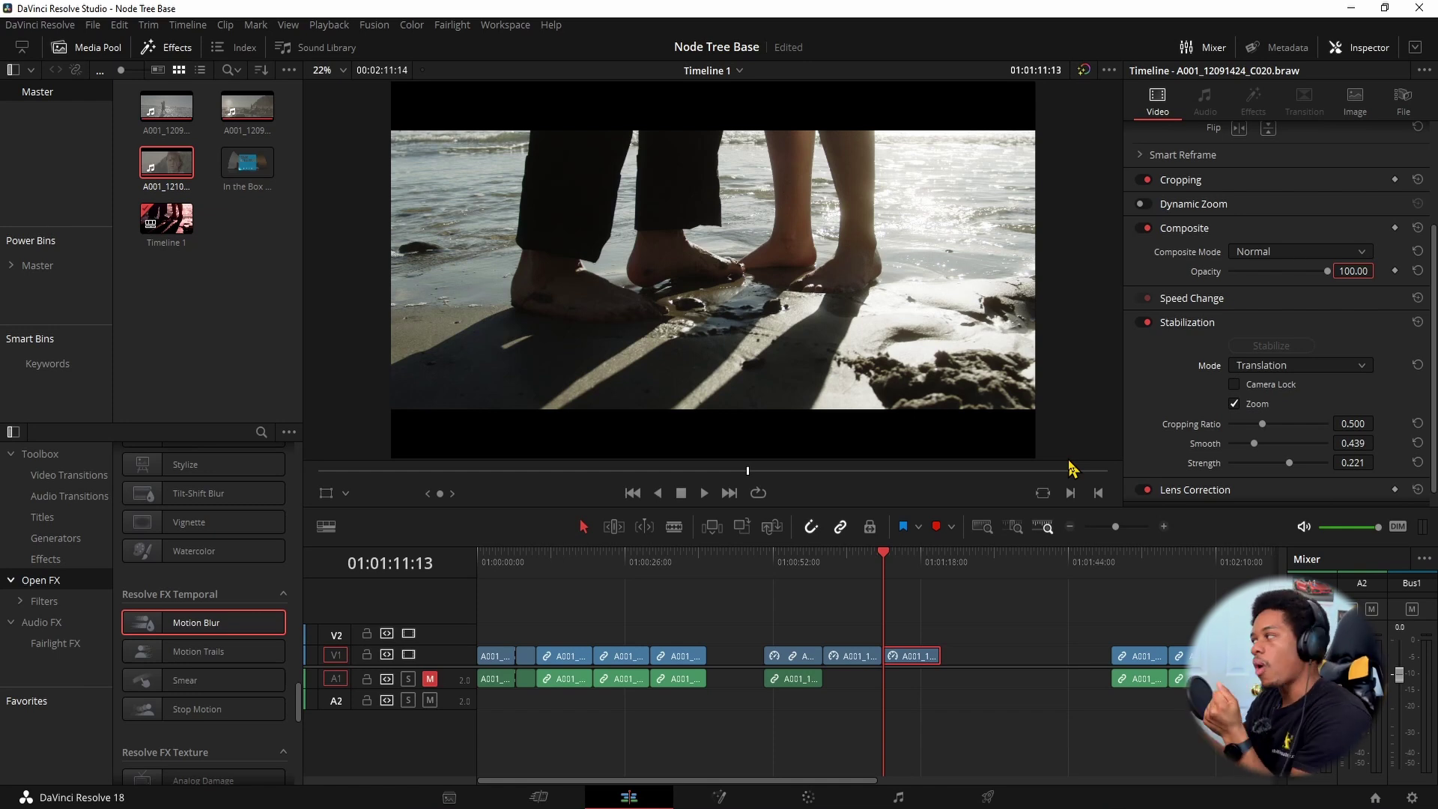
# Select the original Perspective-stabilized clip, switch its Zoom off, and replay it to compare framing.
pyautogui.click(764, 561)
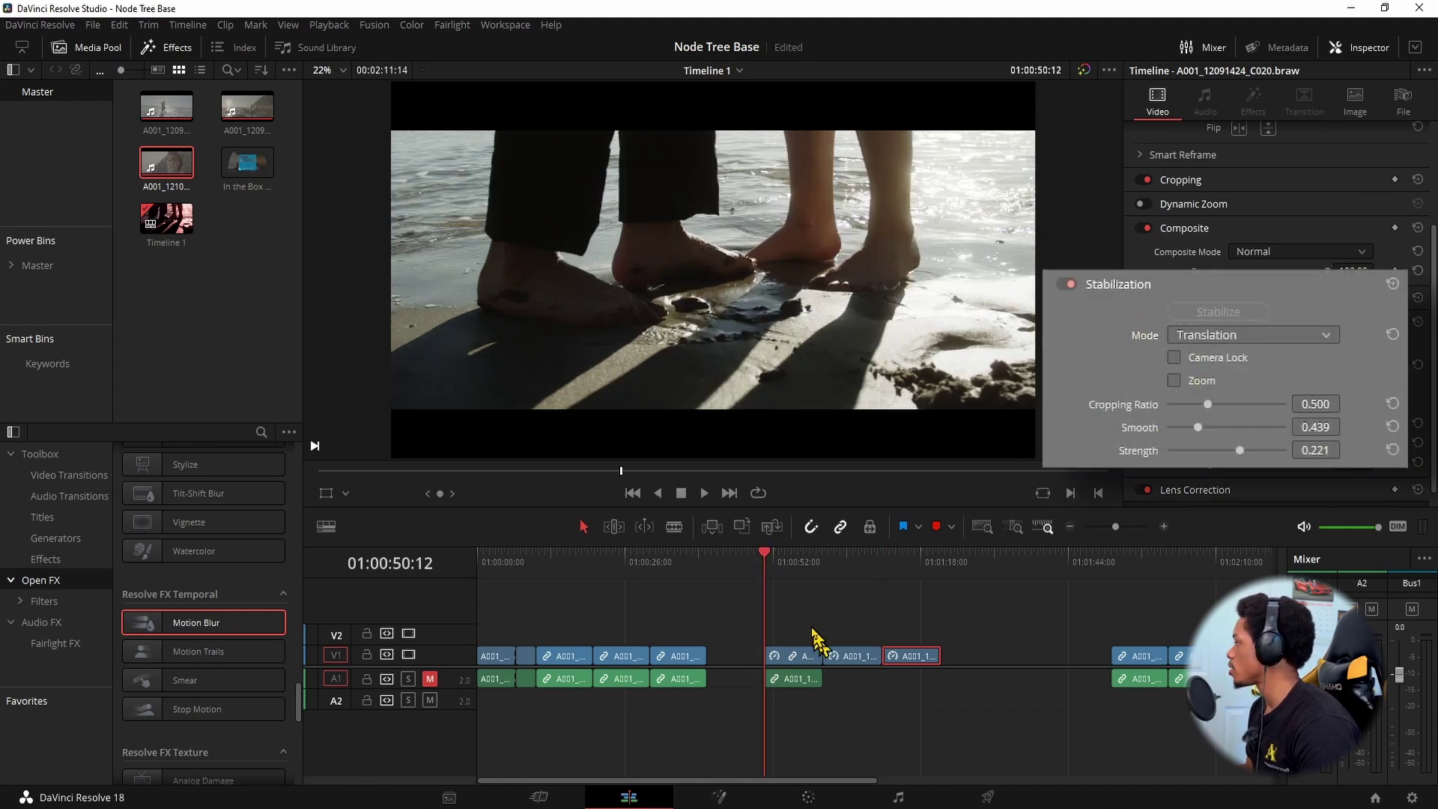
pyautogui.press('space')
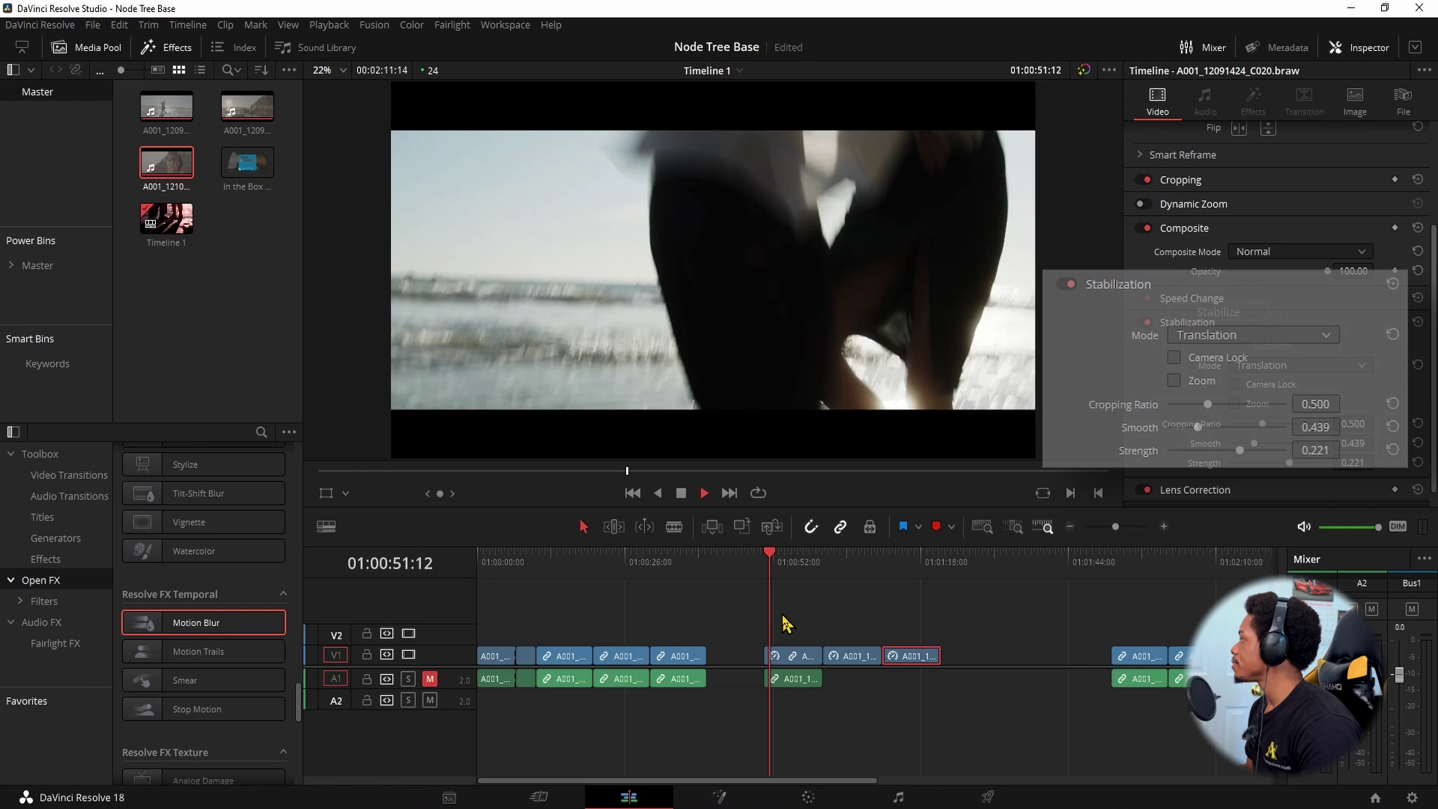
pyautogui.click(783, 662)
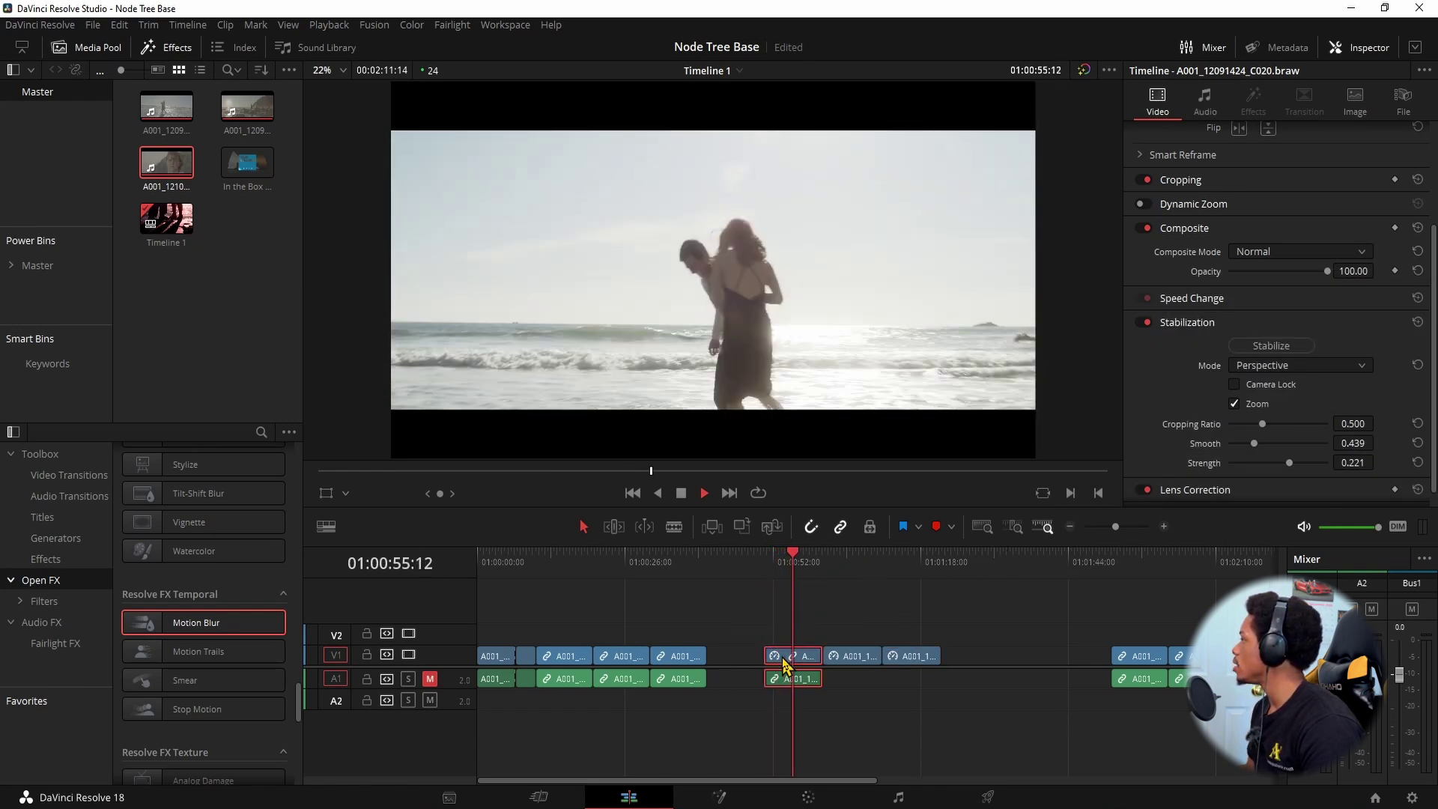
pyautogui.press('space')
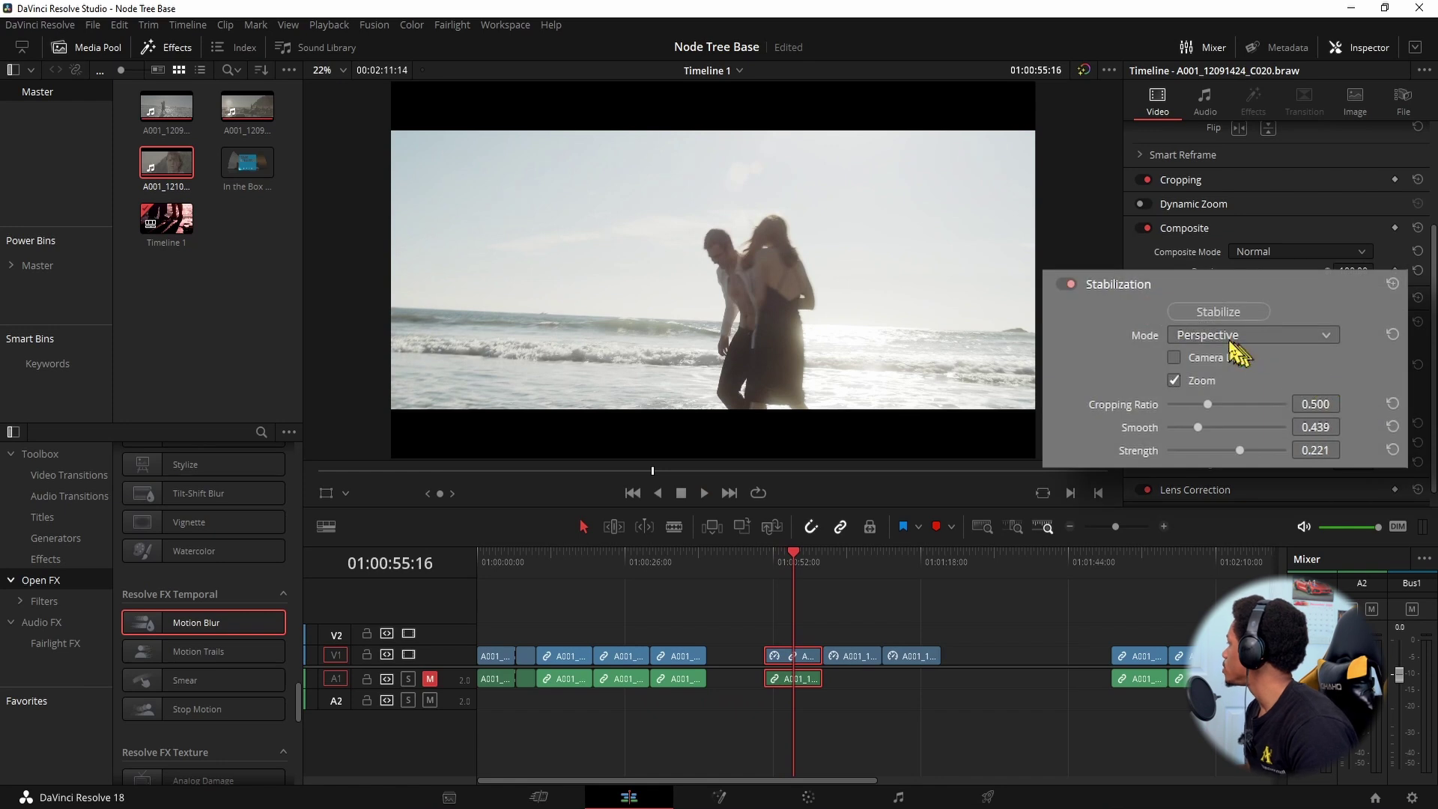
pyautogui.click(1173, 380)
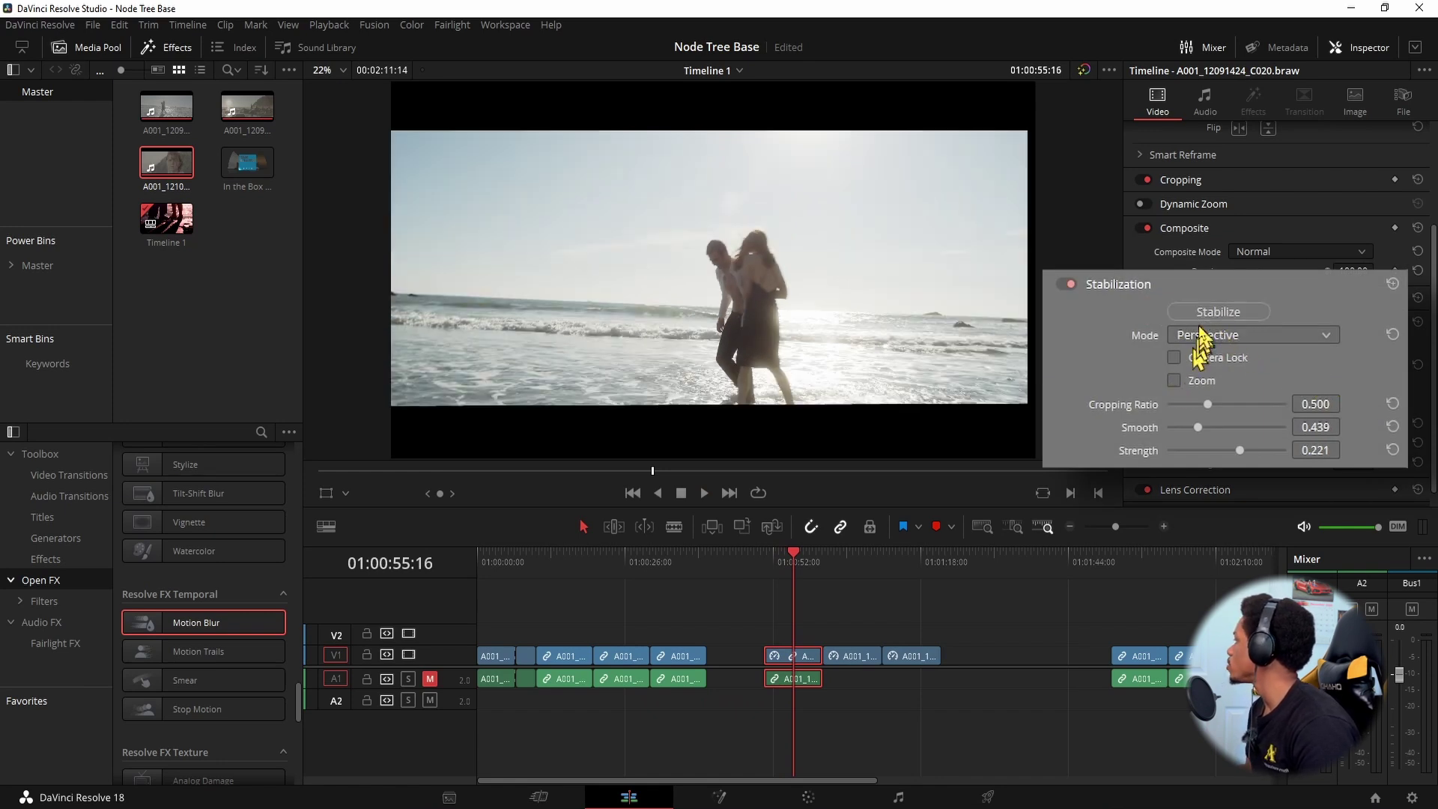
pyautogui.press('space')
pyautogui.click(764, 579)
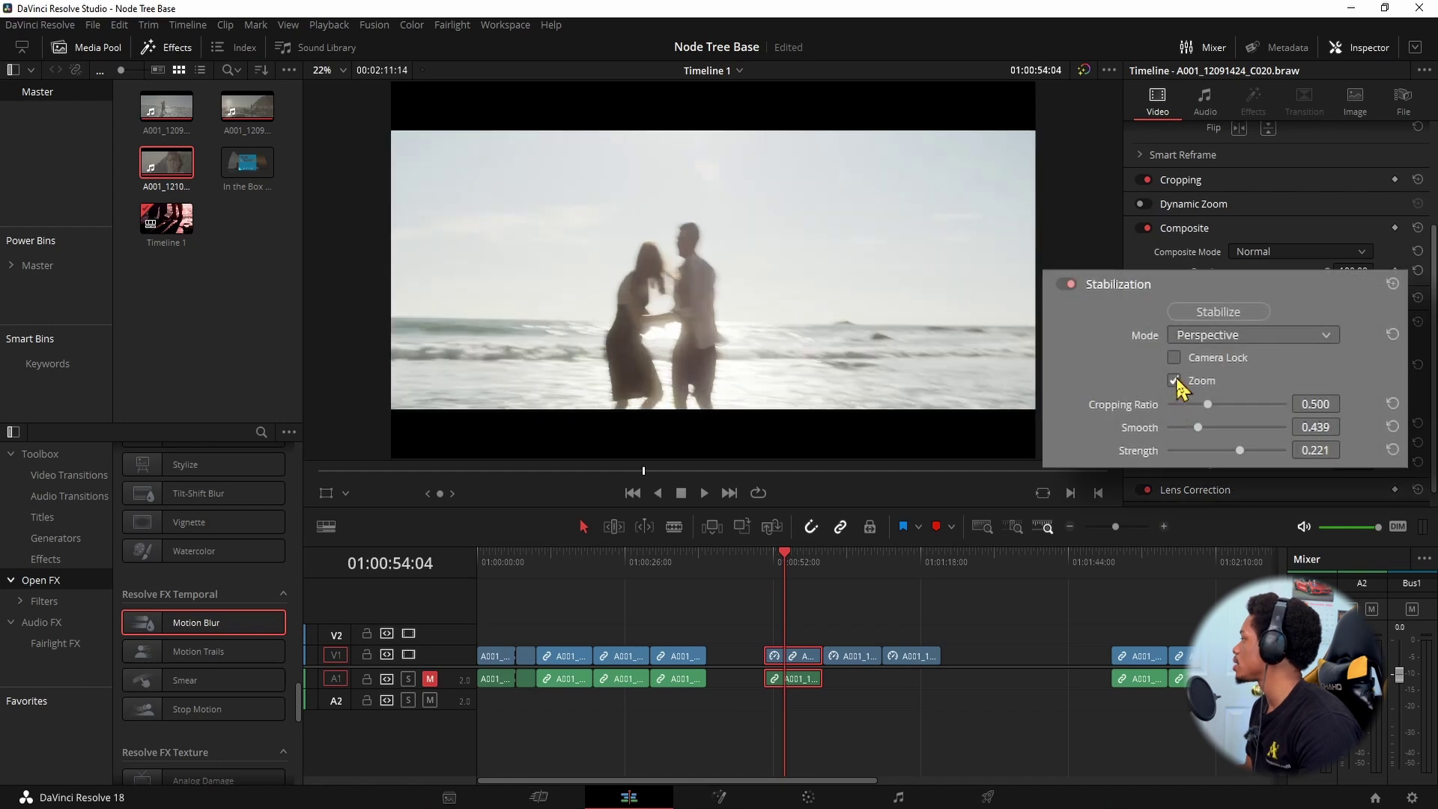
# Enable Stabilization Zoom on the Translation surf clip on V1 and play it back.
pyautogui.click(898, 569)
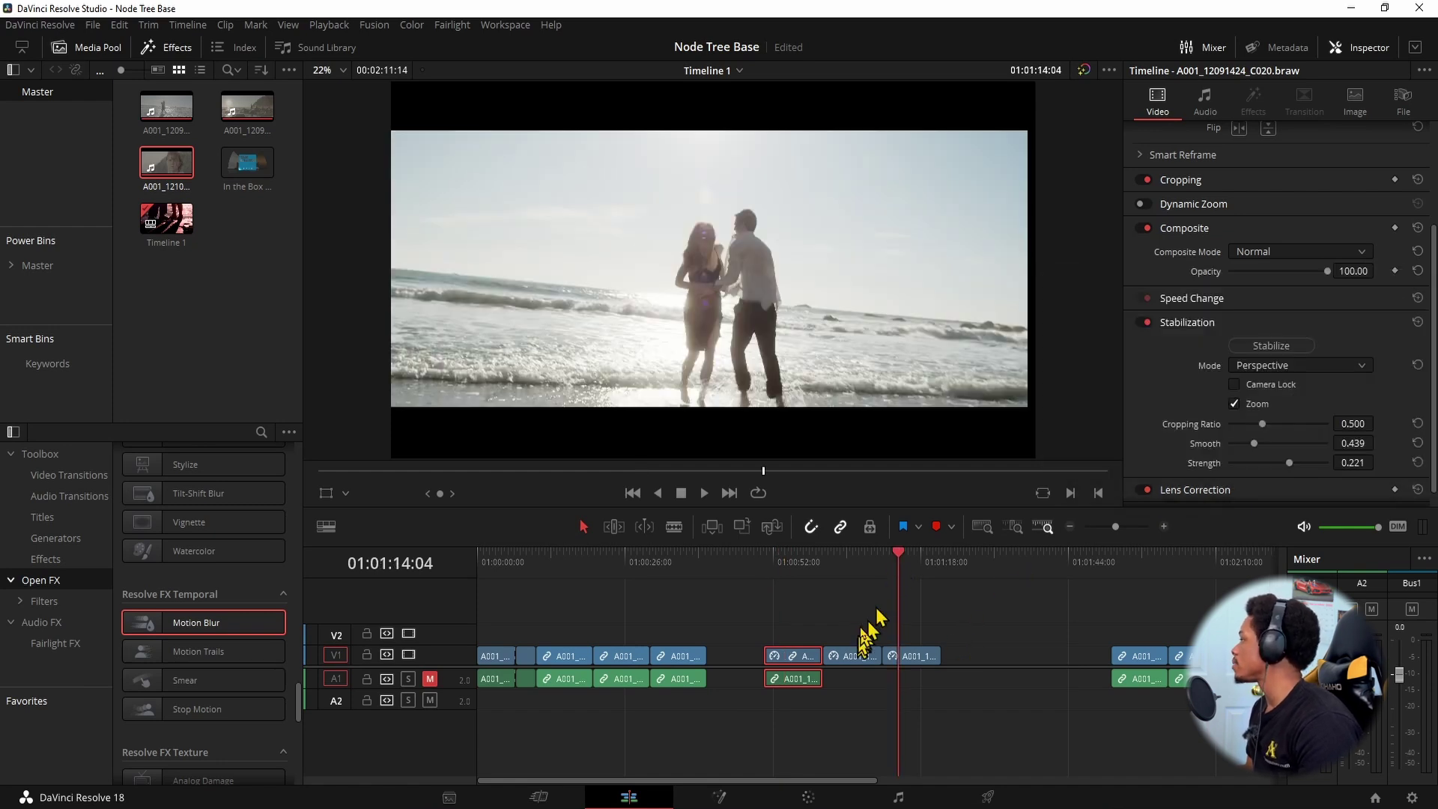
pyautogui.press('Up')
pyautogui.press('Up')
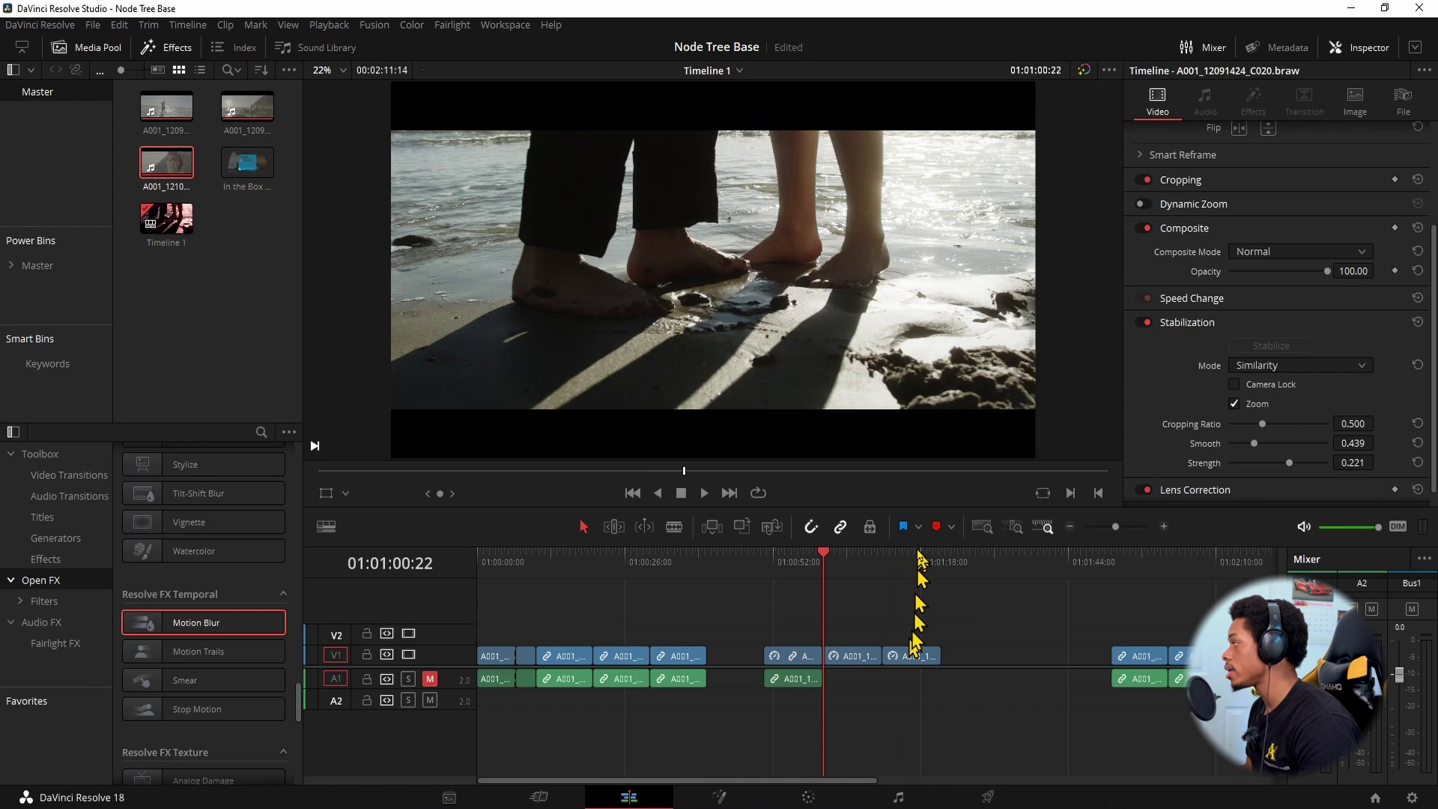
pyautogui.press('Down')
pyautogui.click(899, 659)
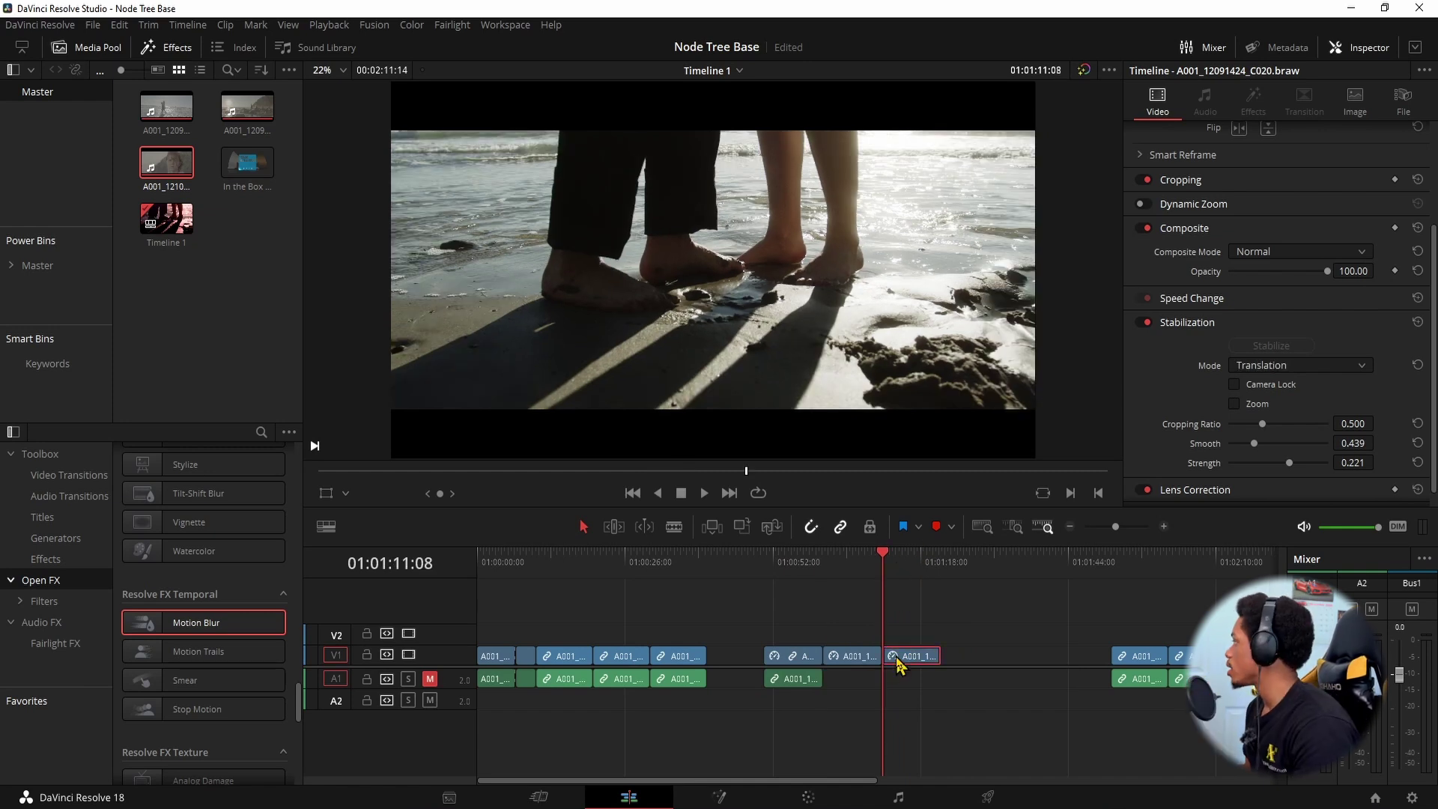
pyautogui.click(1233, 403)
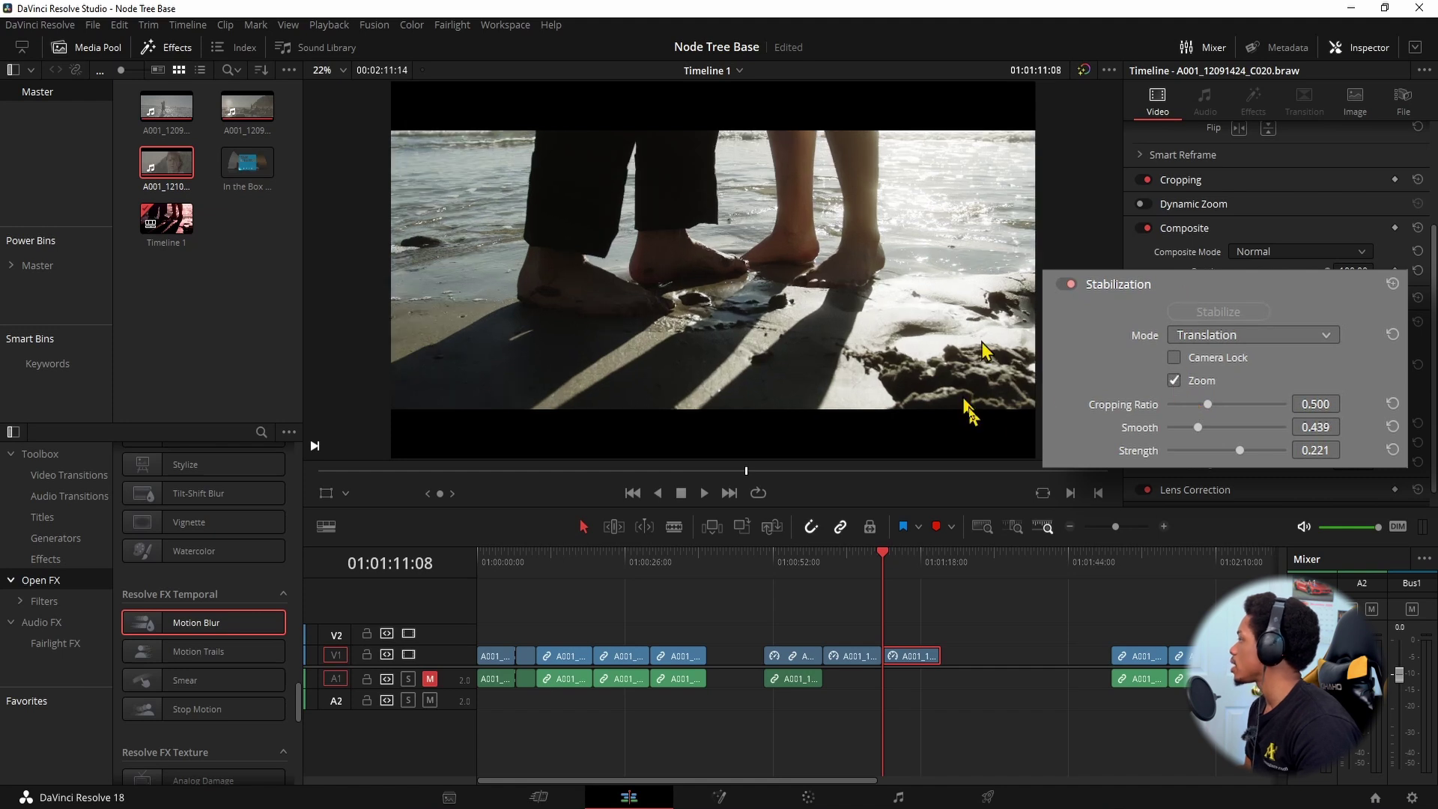
pyautogui.press('space')
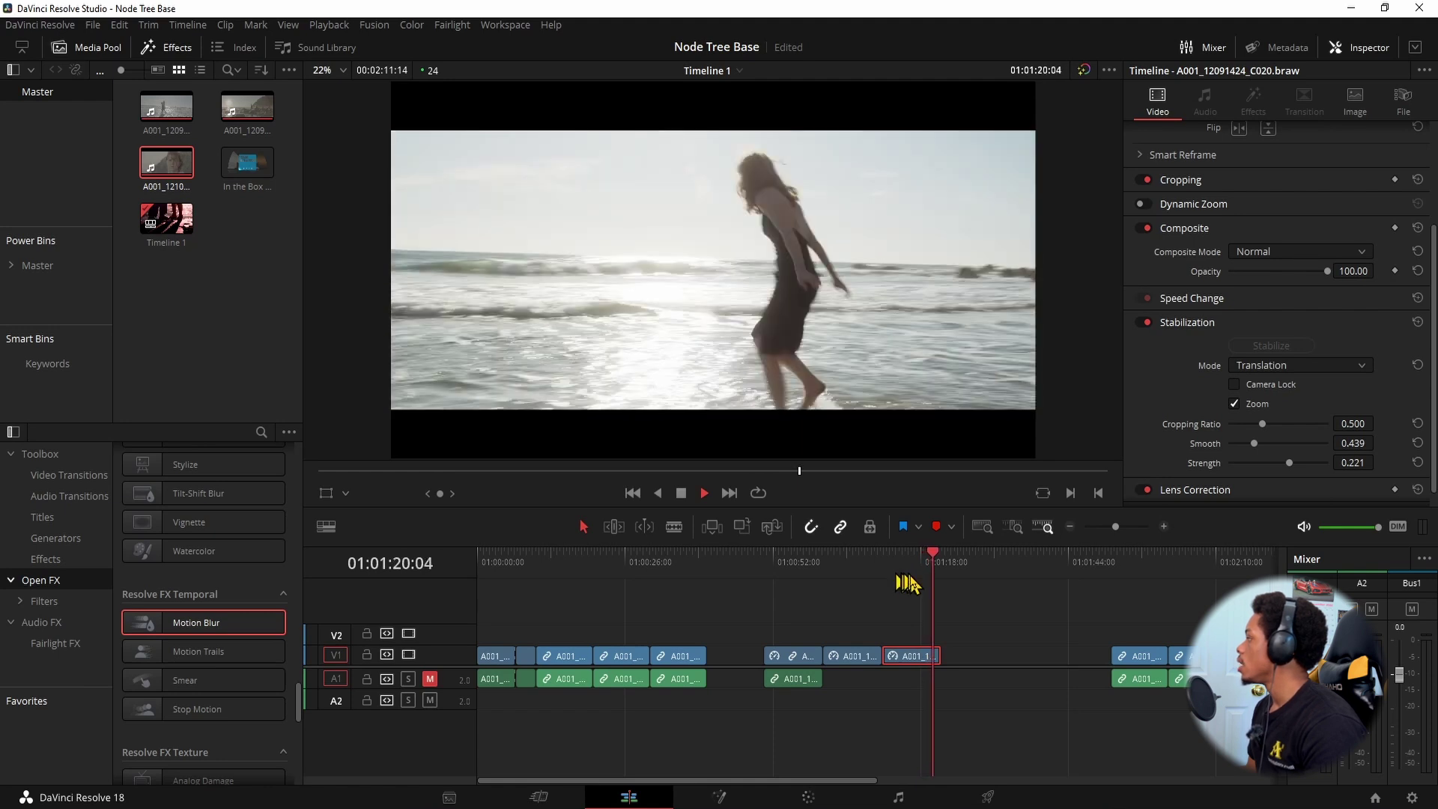
pyautogui.click(827, 563)
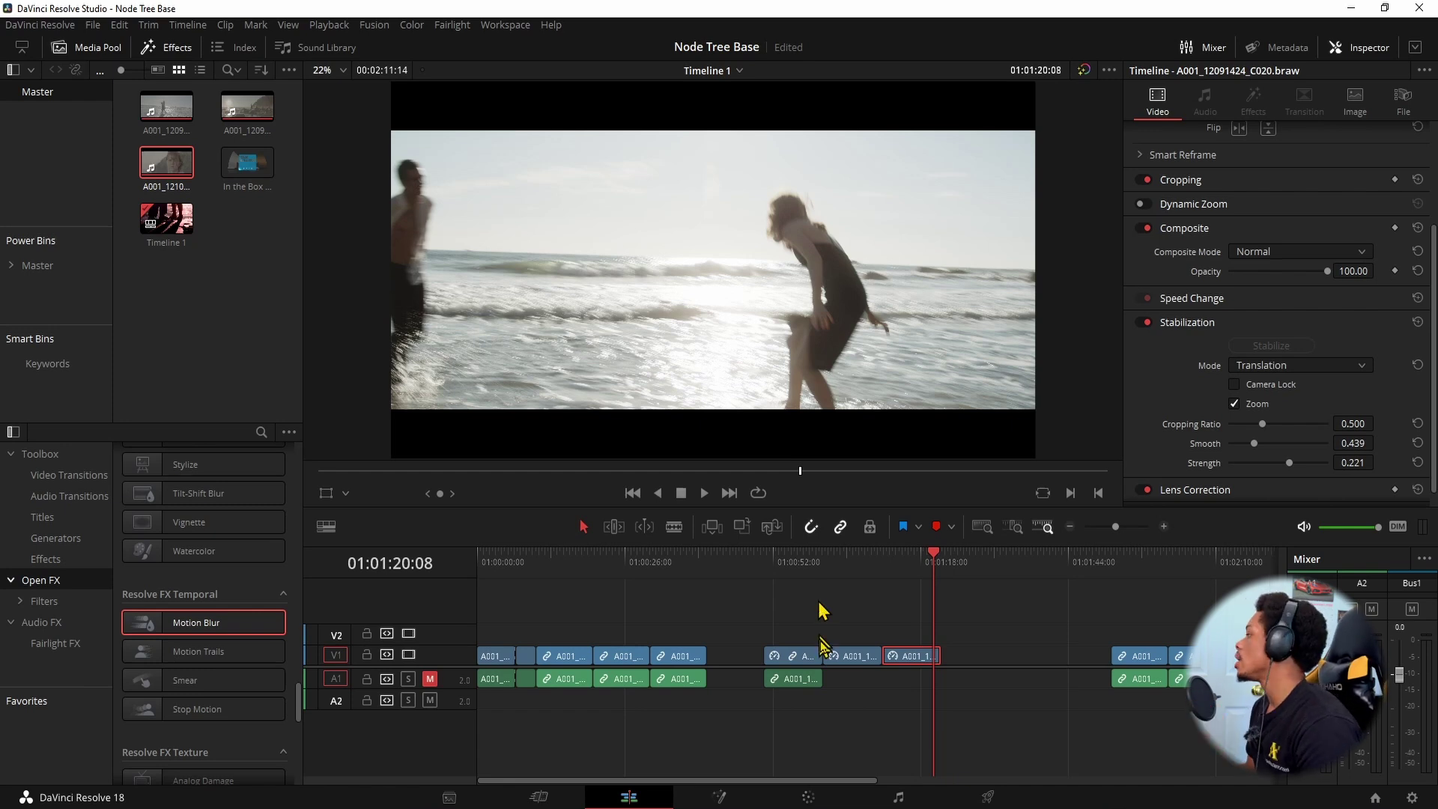
pyautogui.moveTo(796, 594); pyautogui.dragTo(843, 584)
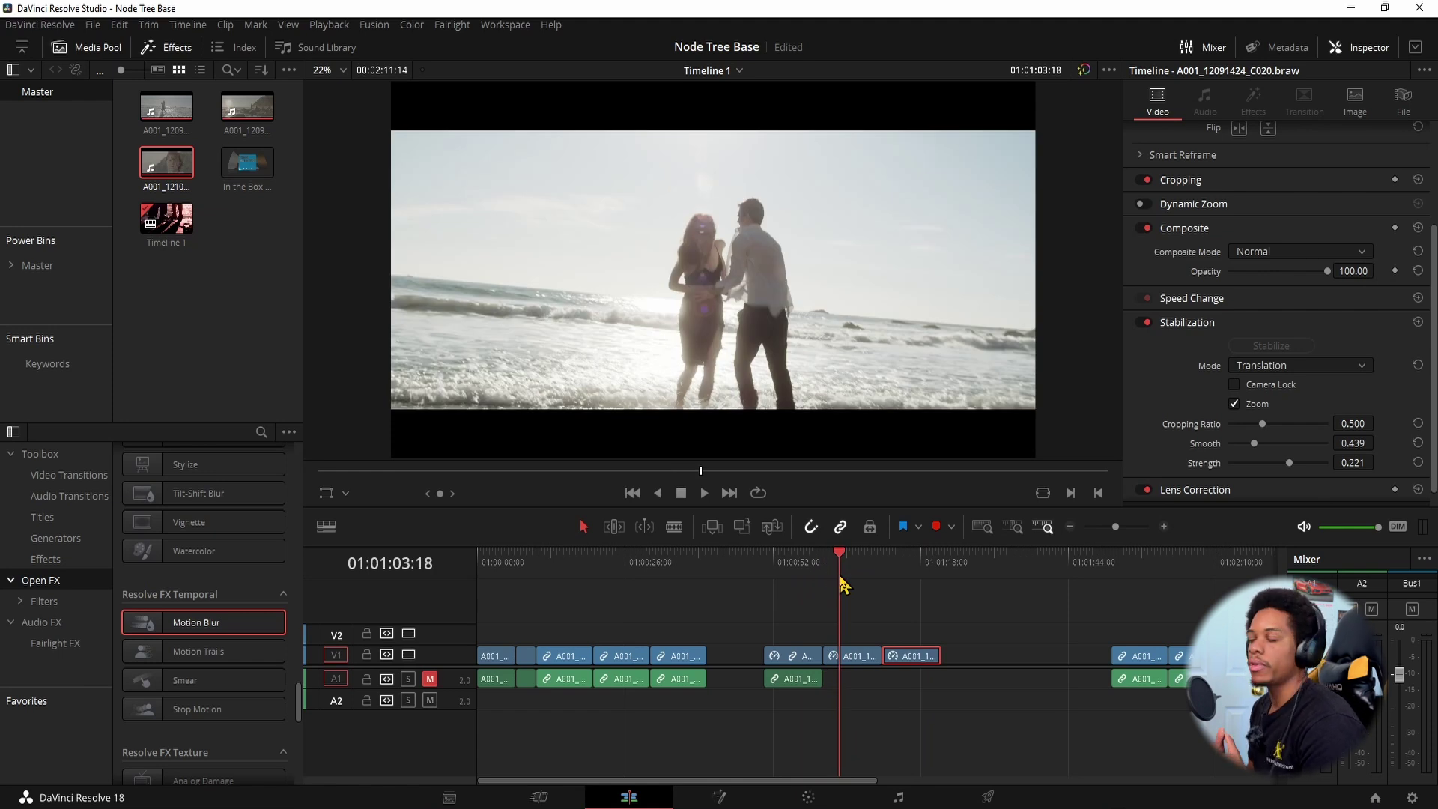